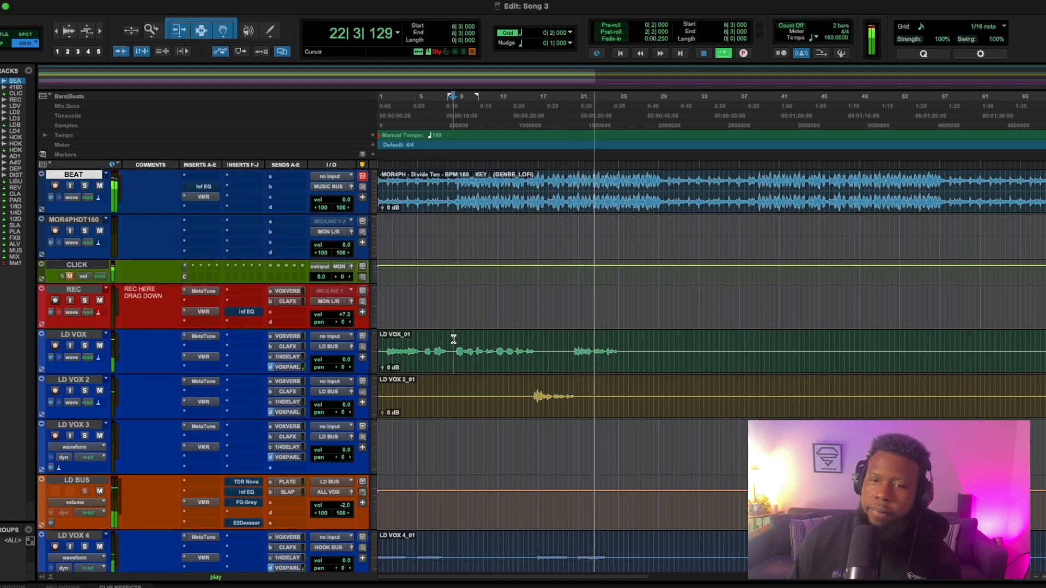
Stop playback and mute the LD VOX 4, HOOK L and HOOK R tracks.
key(space)
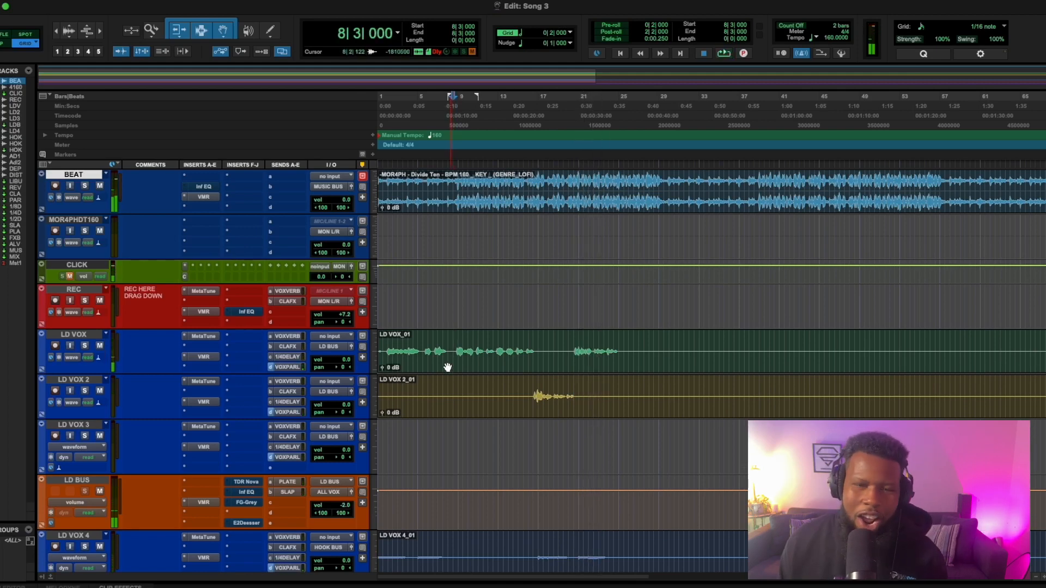
scroll(456, 403, down, 10)
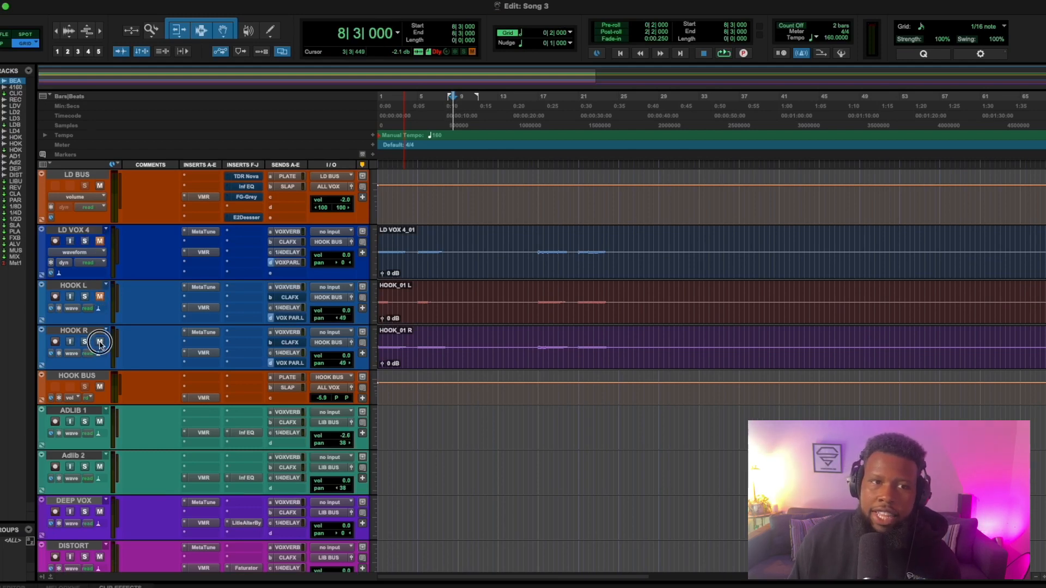
scroll(487, 332, up, 6)
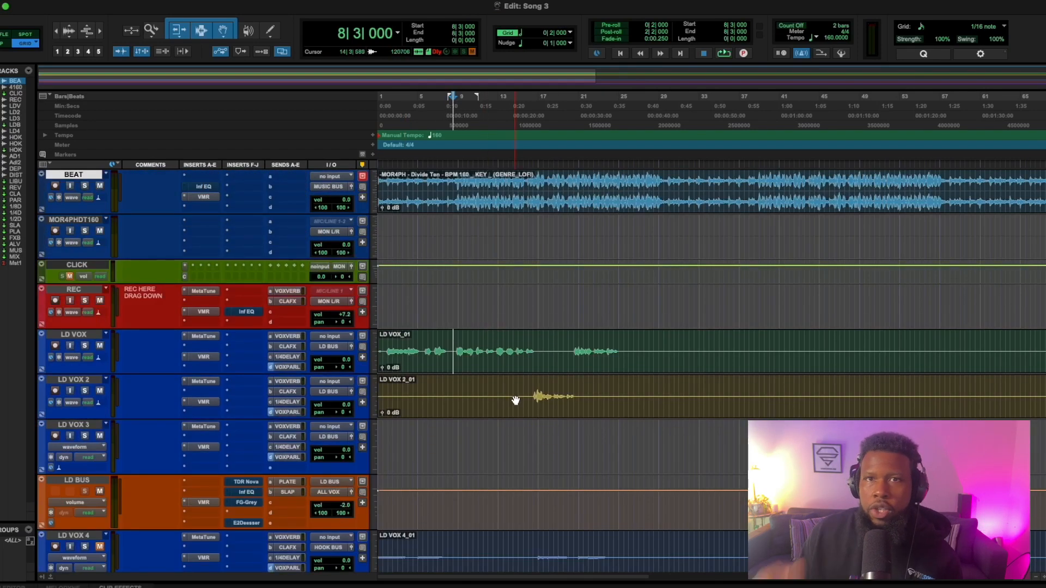
Separate the quiet LD VOX 2 phrase from 18|3|000 to 21|1|000 into its own clip.
key(t)
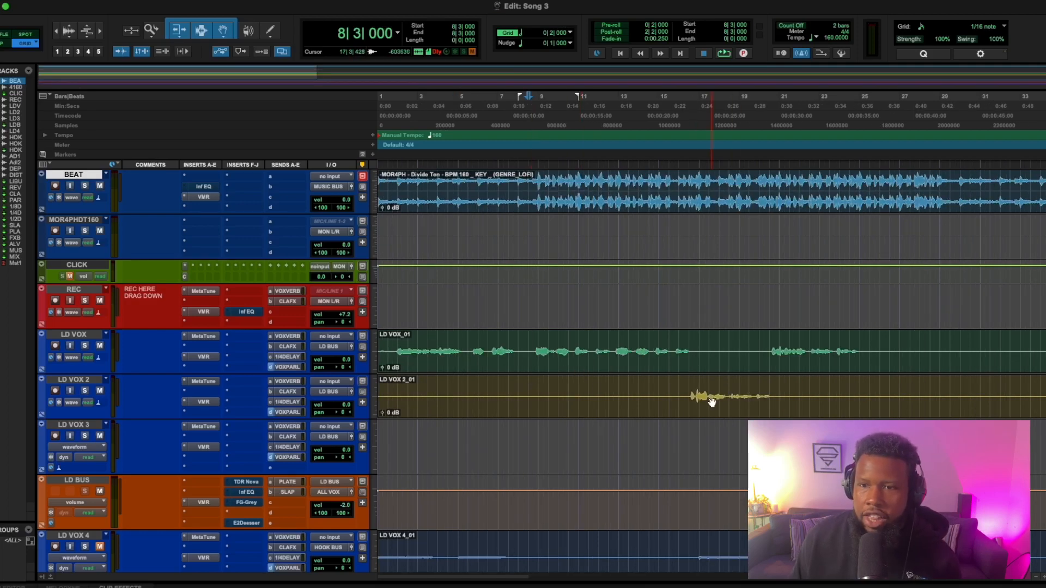
drag(729, 389, 779, 389)
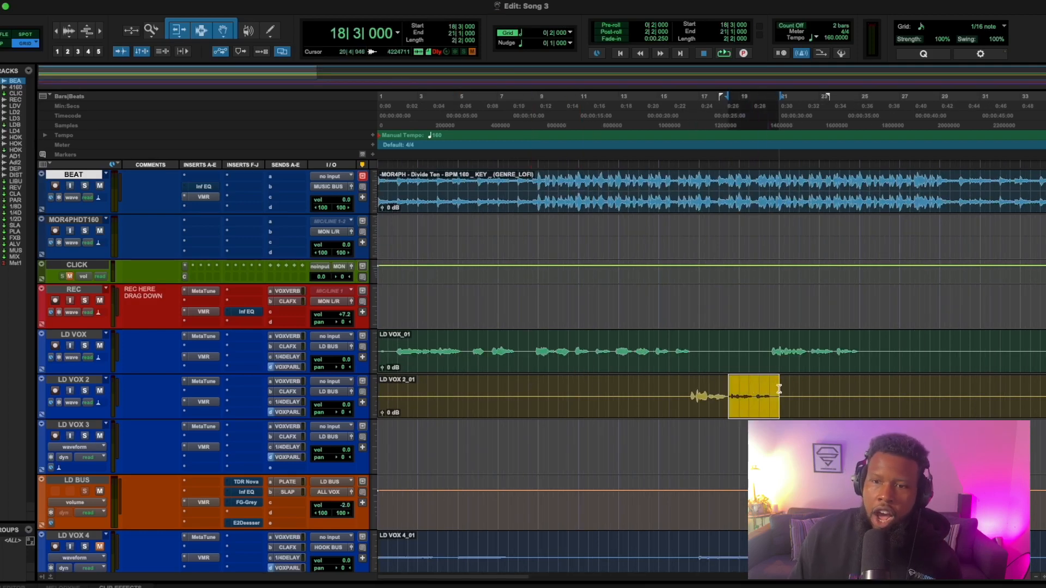
key(r)
key(t)
key(t)
key(t)
key(t)
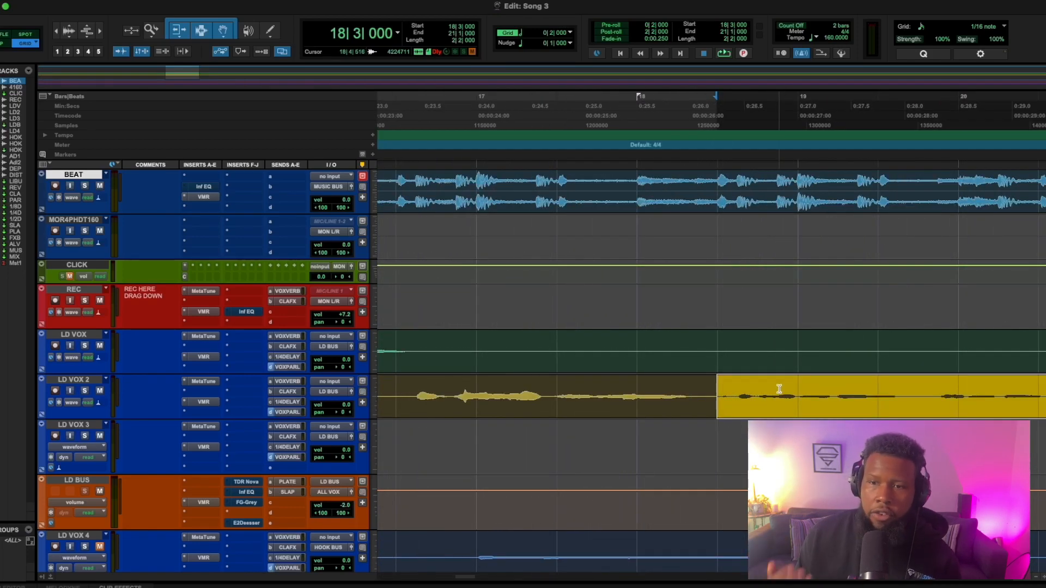
key(b)
key(r)
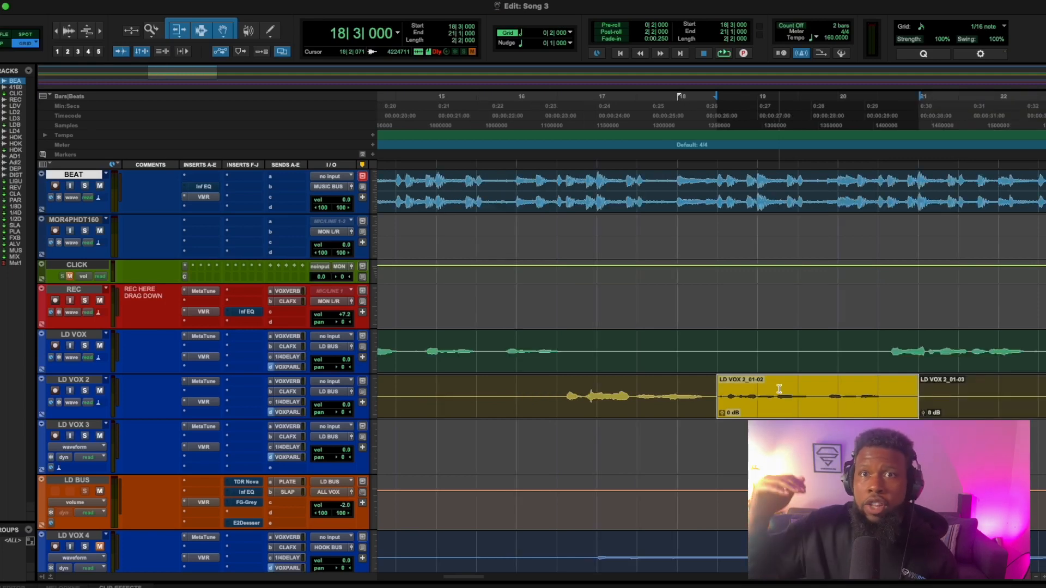
Raise the separated LD VOX 2 clip to +3.5 dB and the LD VOX phrase before bar 17 to +2.6 dB, and audition them.
drag(721, 413, 720, 411)
click(515, 391)
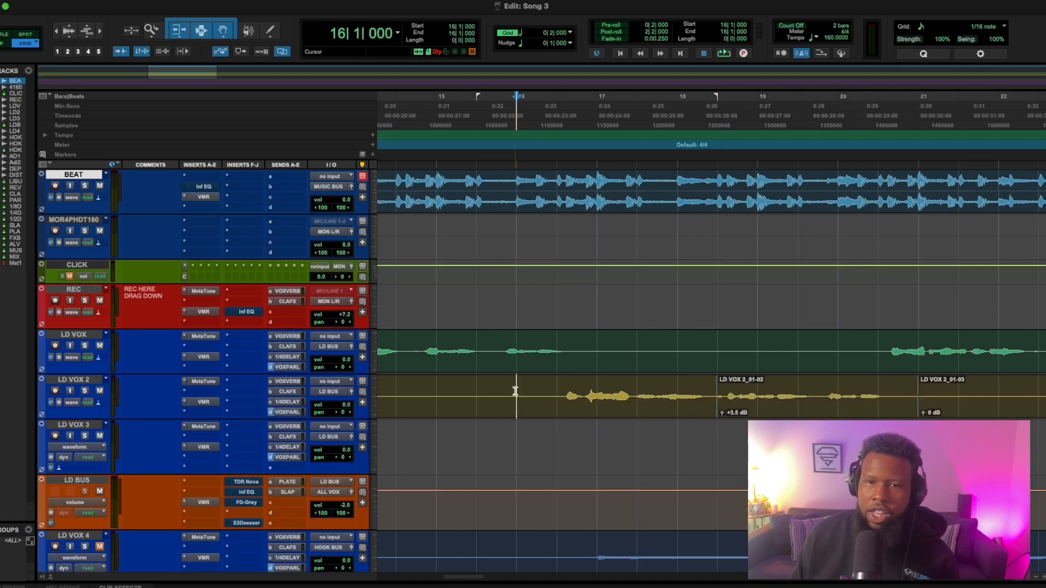
key(space)
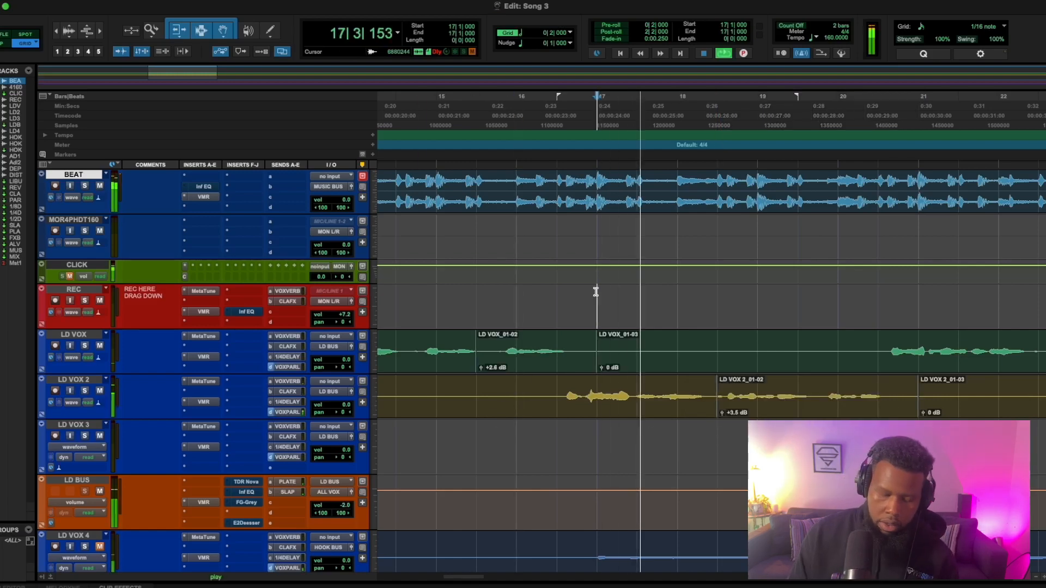
key(super+bracketleft)
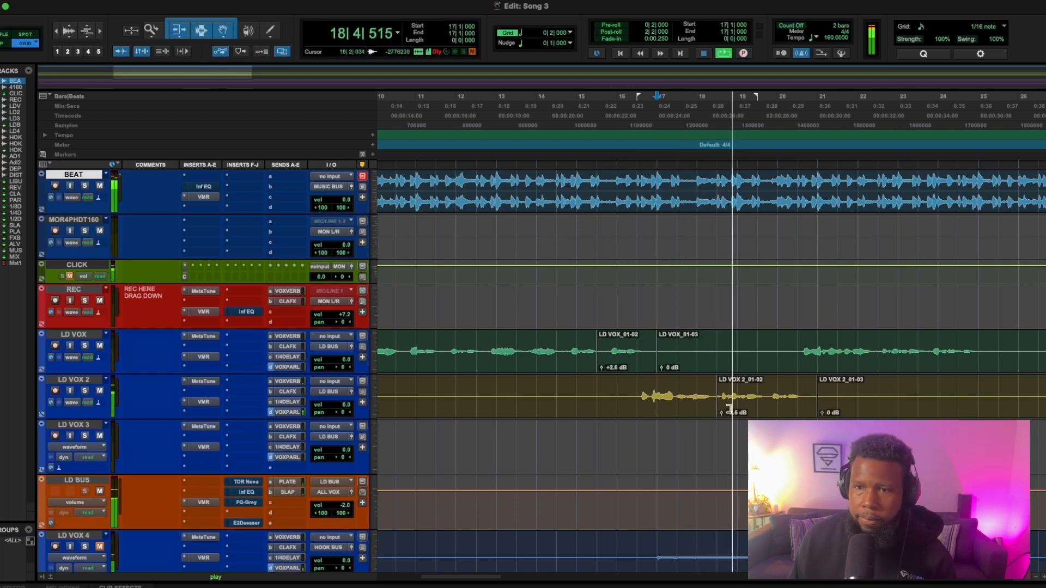
scroll(739, 415, right, 5)
scroll(738, 415, left, 2)
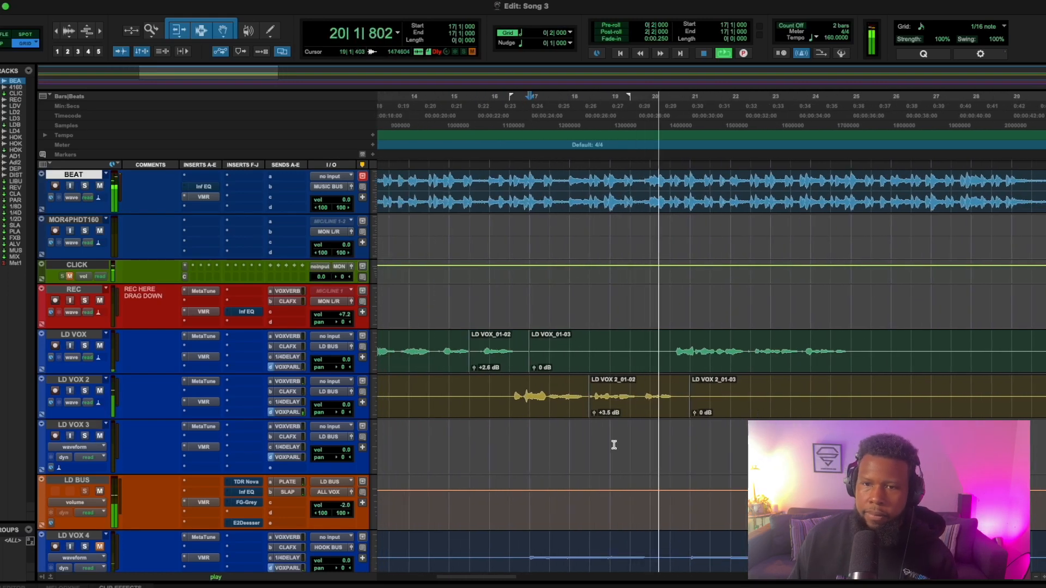
key(space)
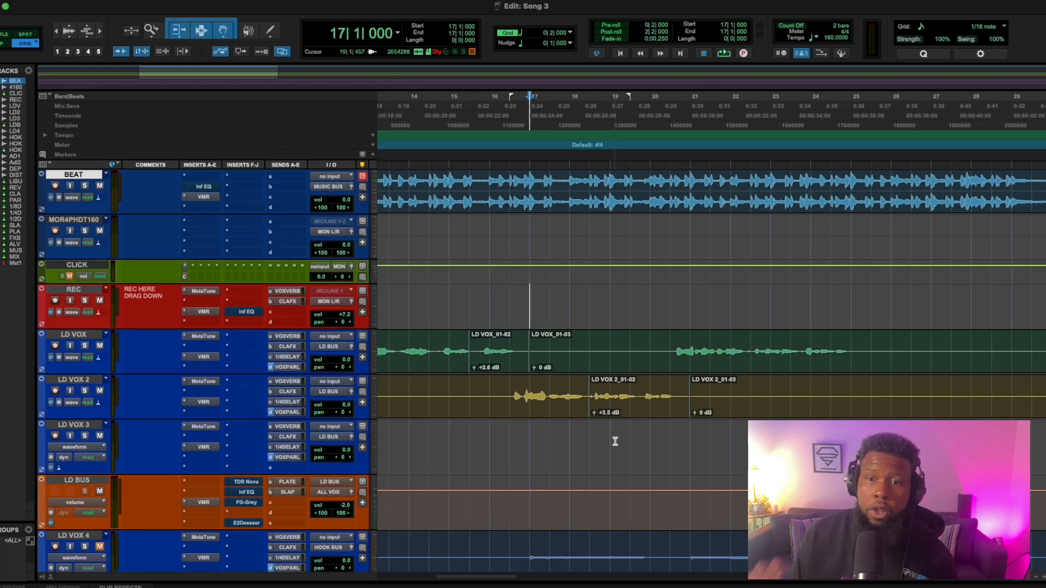
Trim the start of the last LD VOX clip to 20|3|000, removing the silence before the vocal.
click(674, 344)
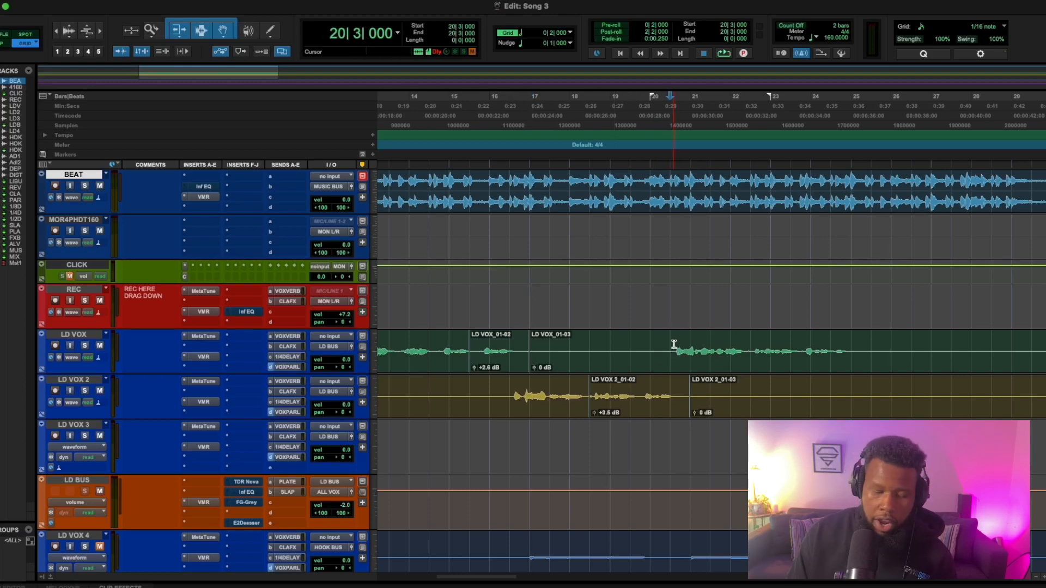
key(a)
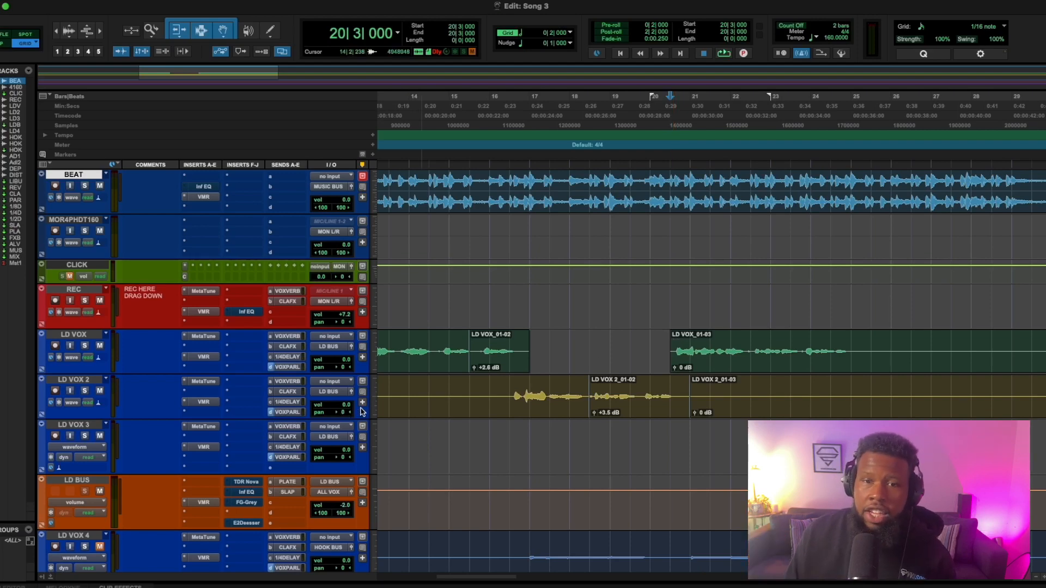
Examine the session's vocal tracks, buses, effect returns and master track.
scroll(309, 388, down, 2)
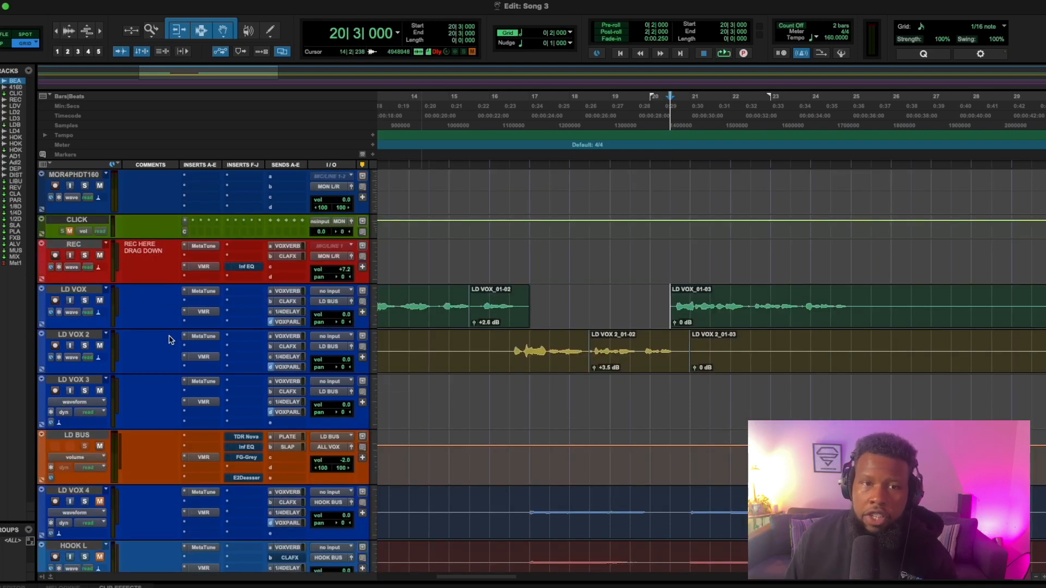
scroll(273, 333, down, 10)
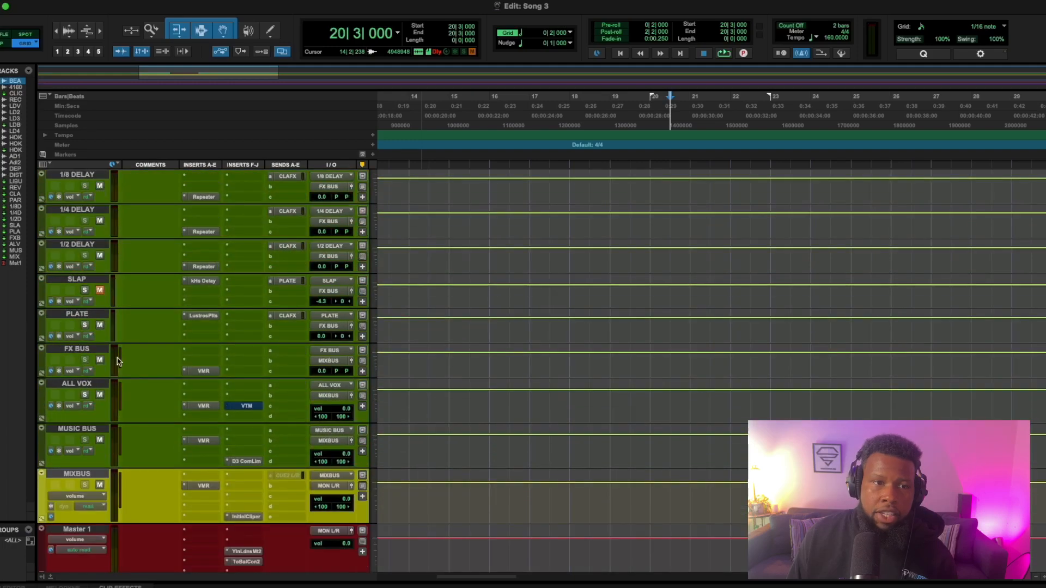
scroll(418, 390, up, 15)
scroll(544, 479, down, 5)
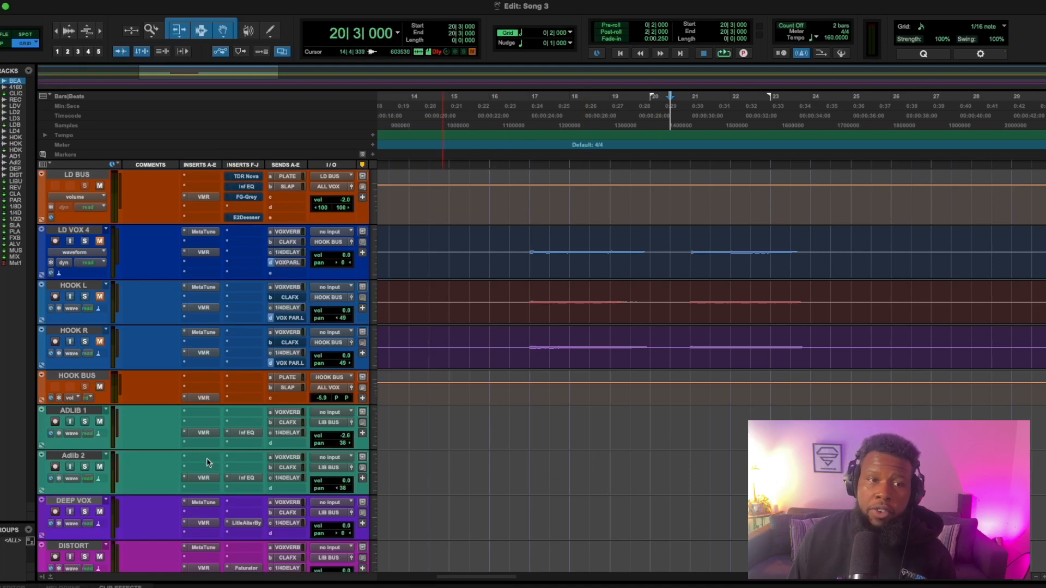
scroll(207, 463, down, 5)
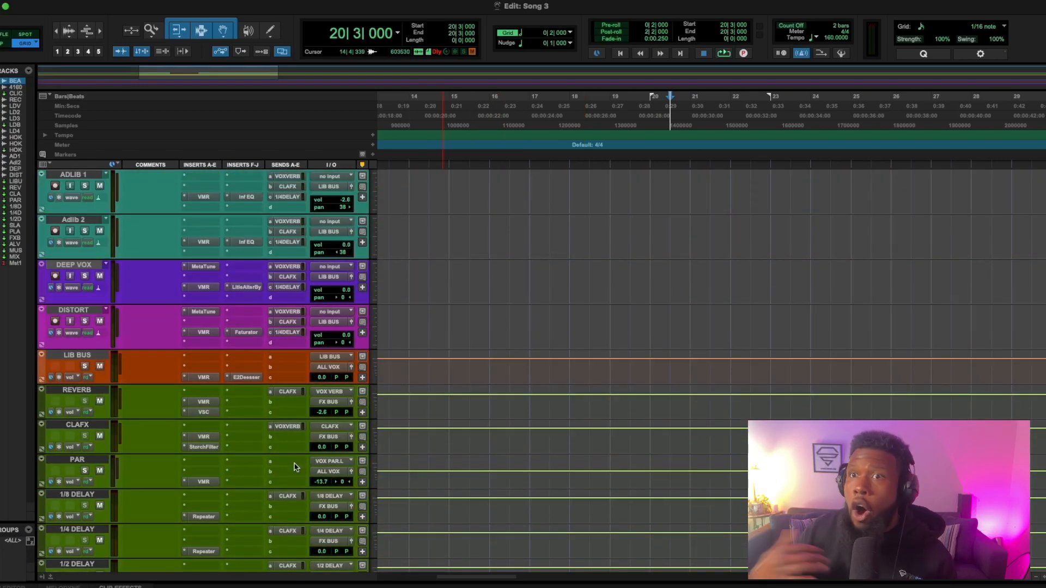
scroll(323, 462, up, 10)
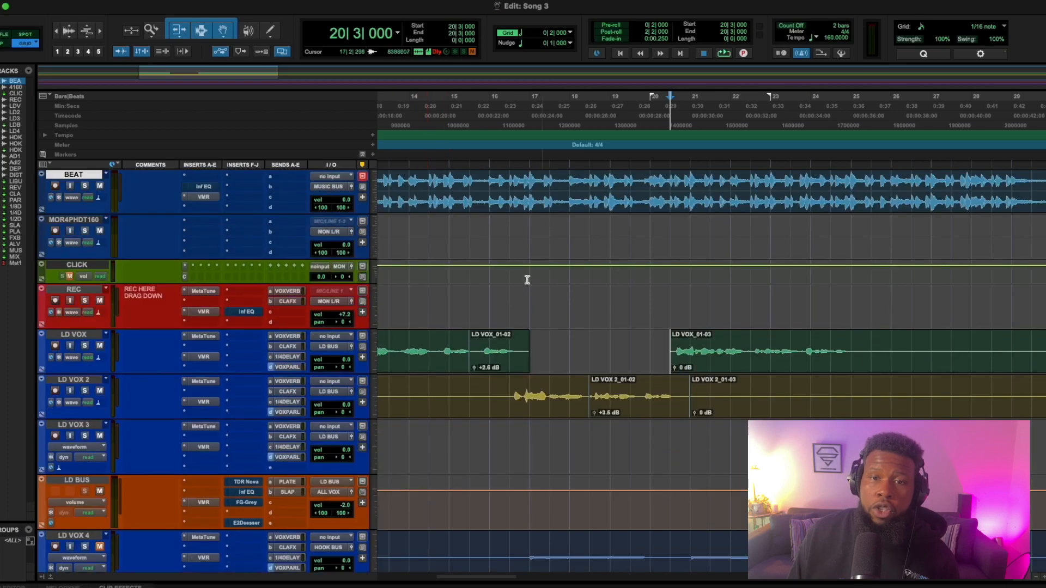
scroll(564, 364, left, 5)
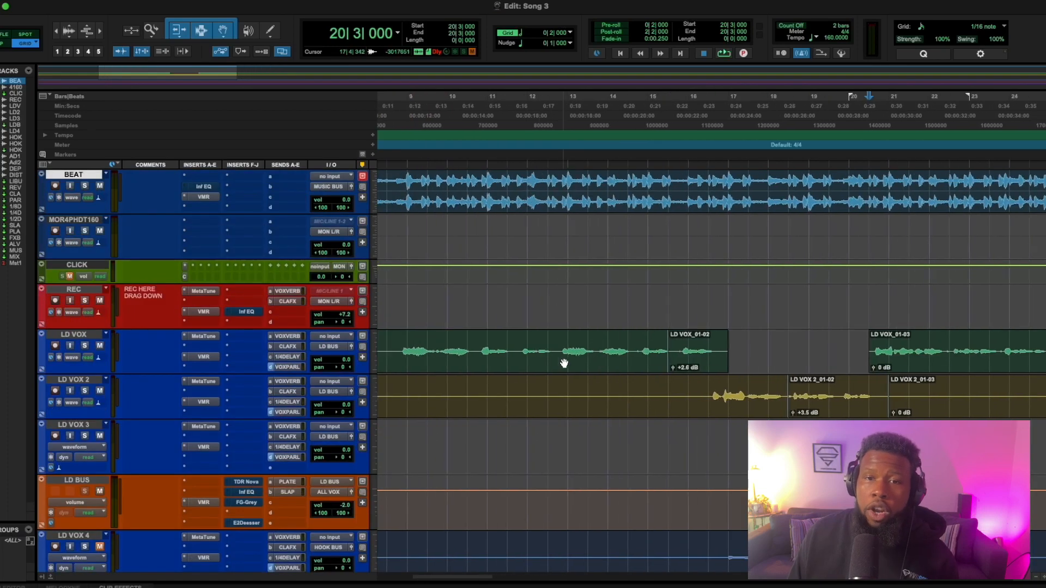
Set the playback start to 8|3|000 and add an FG-116 Vintage compressor to the LD BUS Virtual Mix Rack.
click(385, 293)
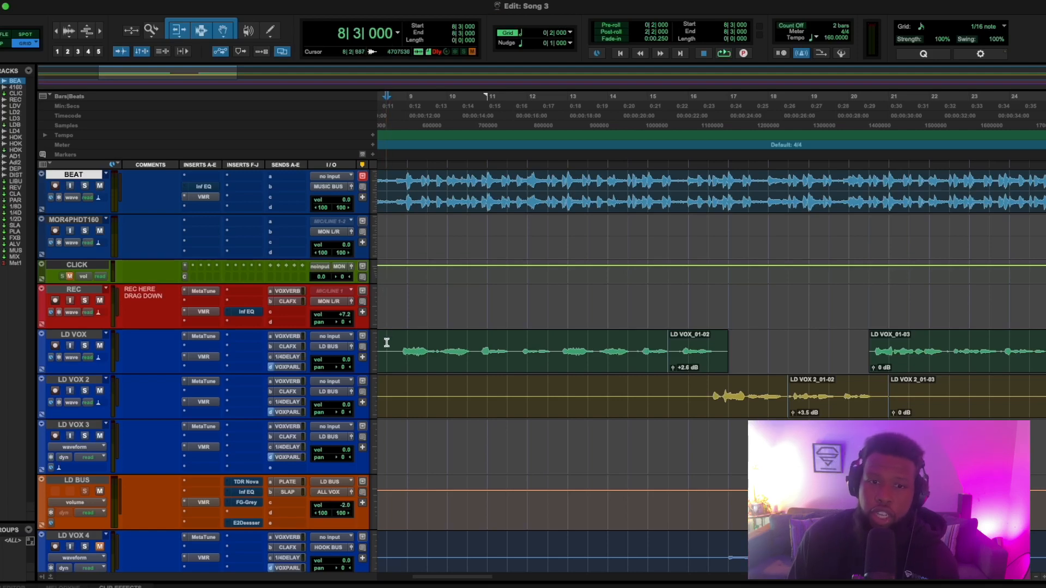
click(204, 503)
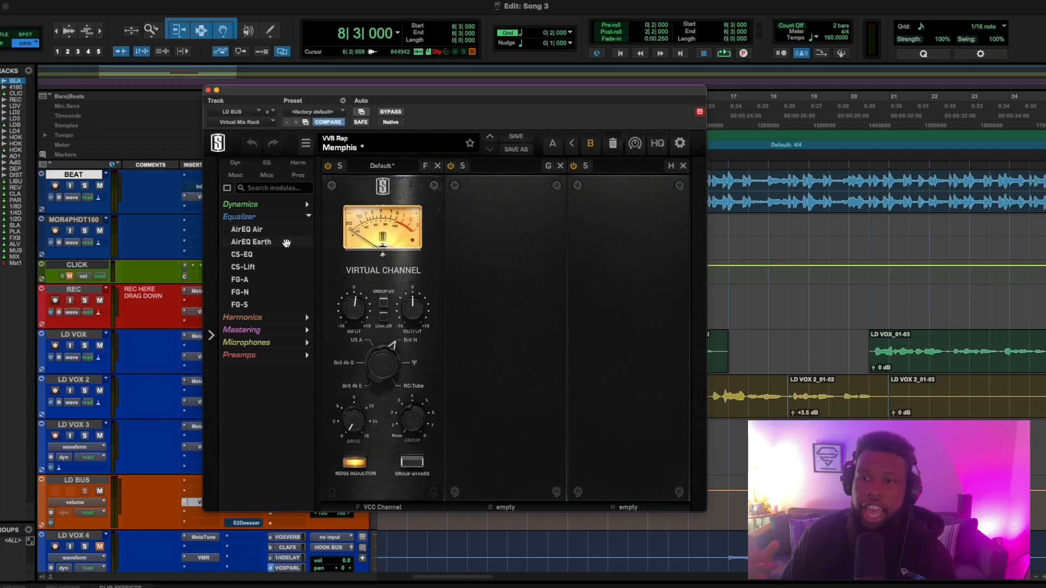
click(309, 217)
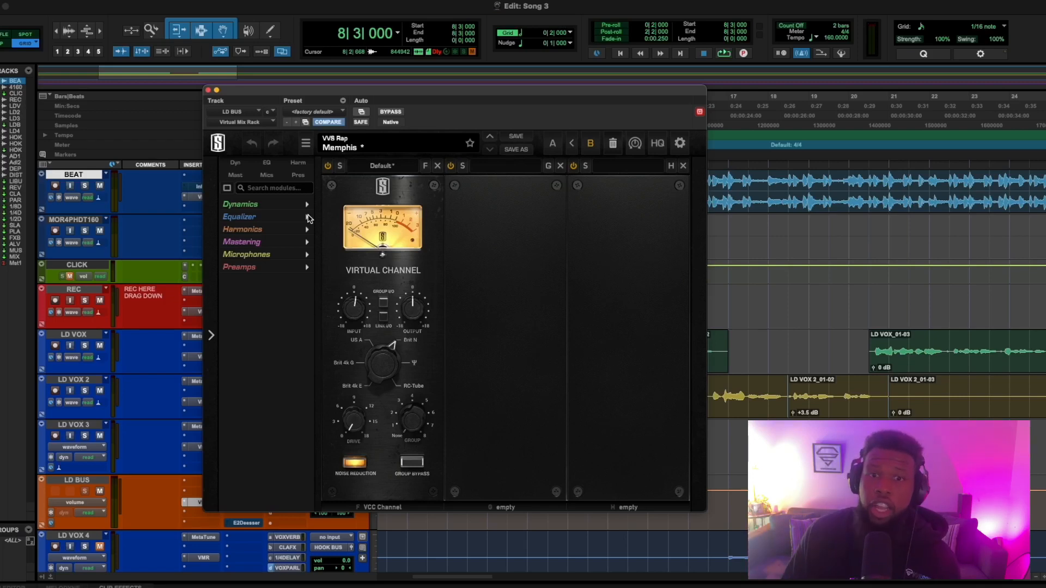
click(284, 207)
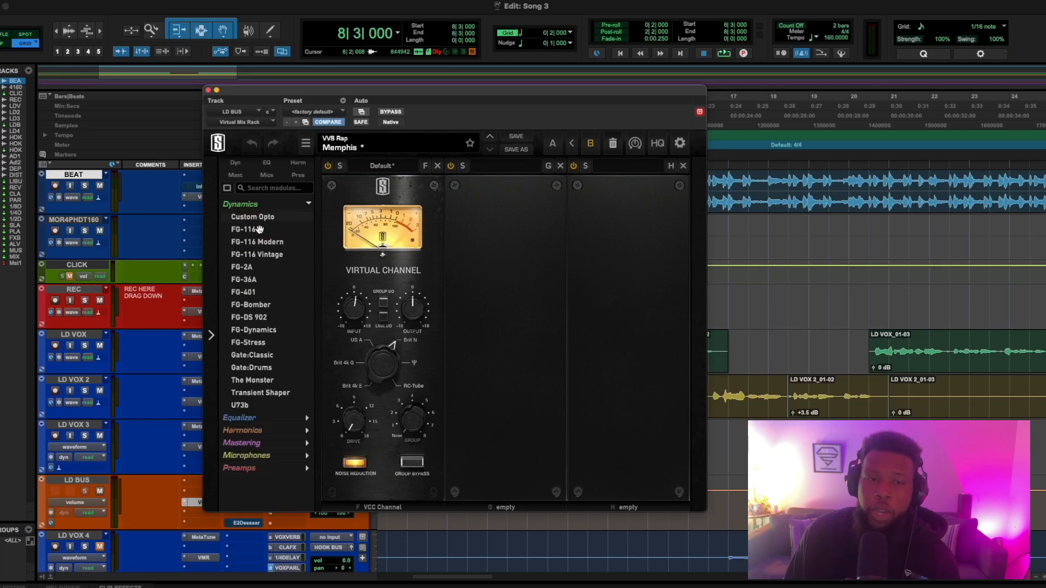
double_click(269, 256)
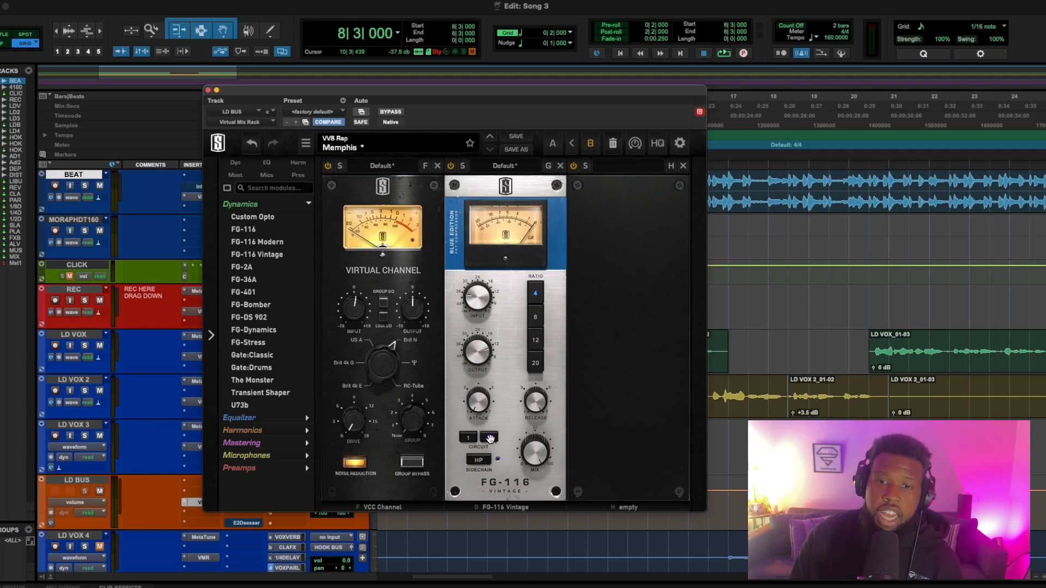
Set the FG-116 Vintage to circuit 2, and raise its input and lower its output slightly during playback.
click(490, 439)
key(space)
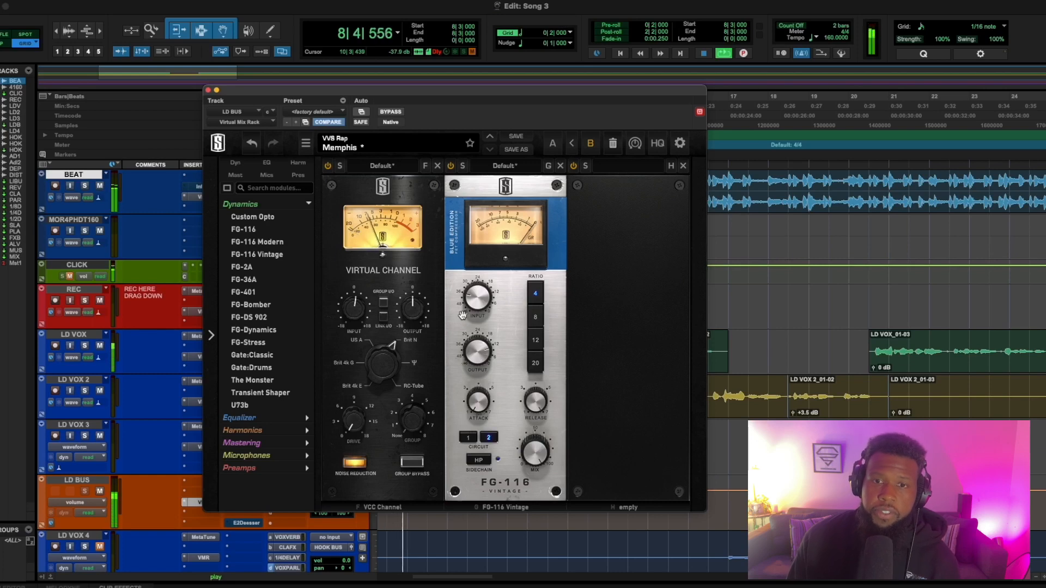
drag(478, 297, 479, 253)
mouse_move(478, 351)
mouse_down()
mouse_move(474, 380)
mouse_move(474, 368)
mouse_up()
Replay the lead vocal with the FG-116 Vintage module toggled to compare the sound.
key(space)
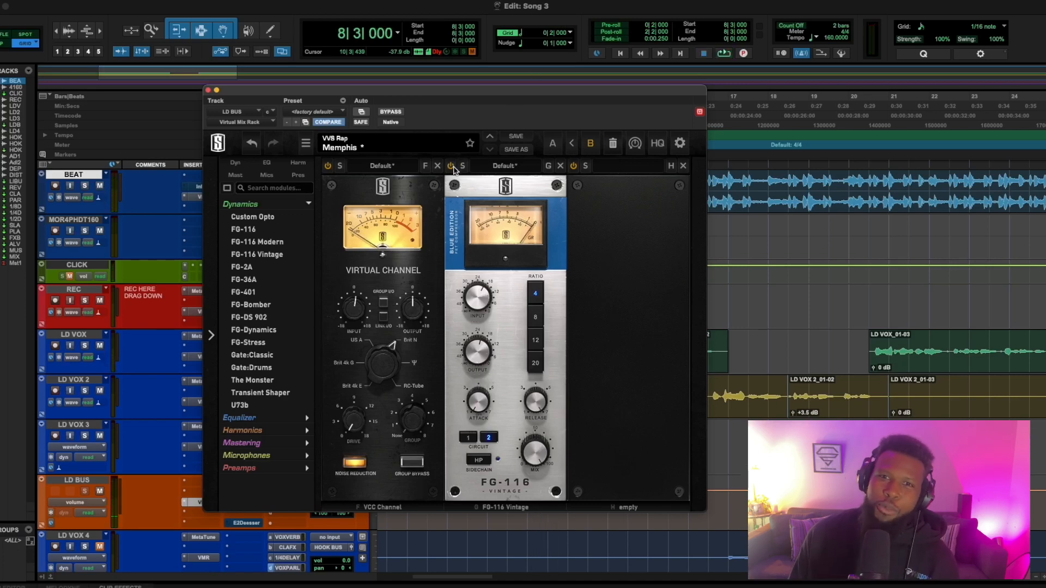
click(453, 167)
key(space)
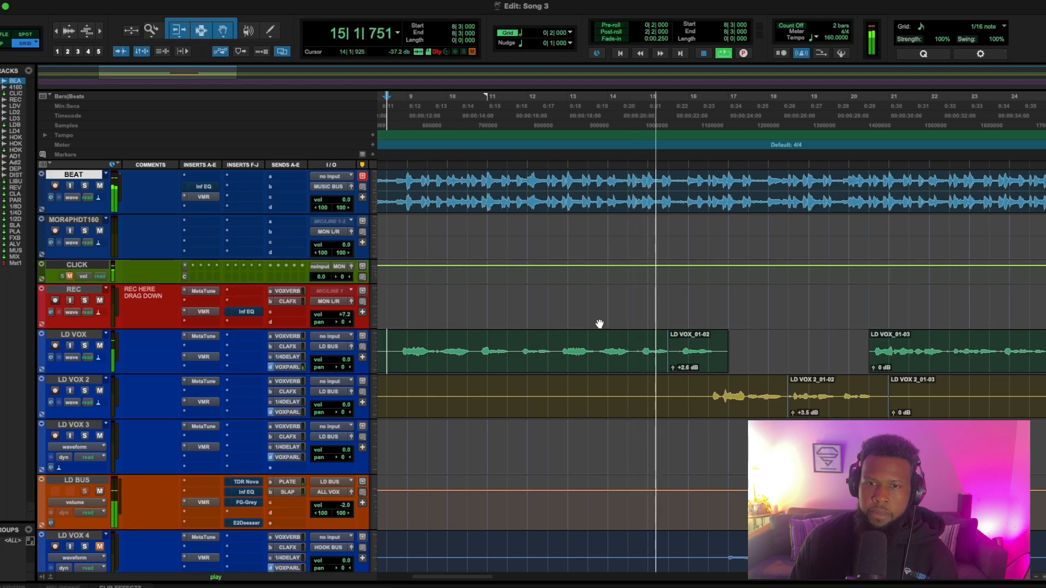
Separate the quiet LD VOX phrase starting at 11|3|000 into its own clip and raise its gain to +2.6 dB.
drag(506, 343, 556, 339)
key(space)
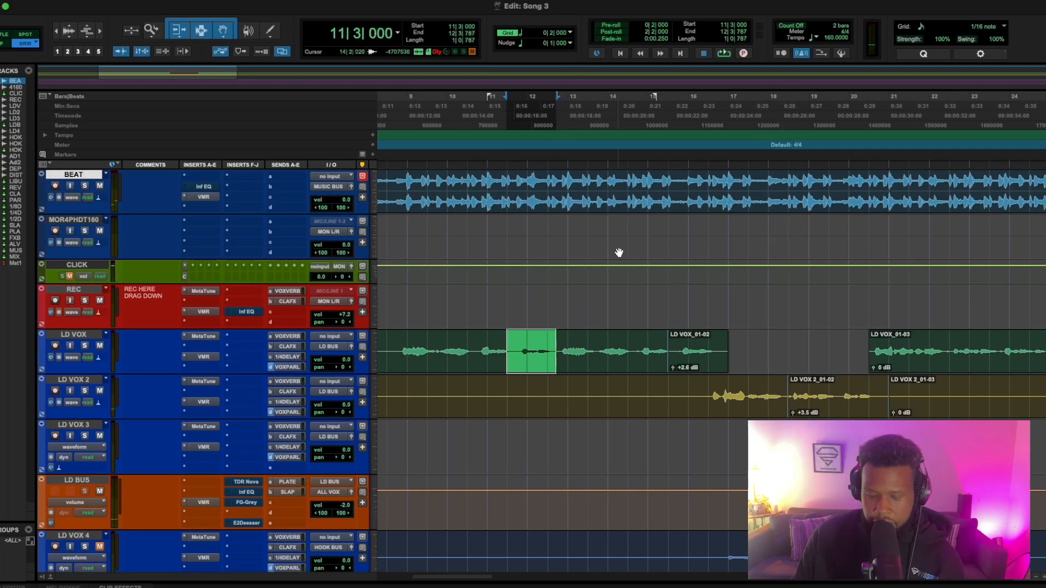
key(super+e)
click(511, 368)
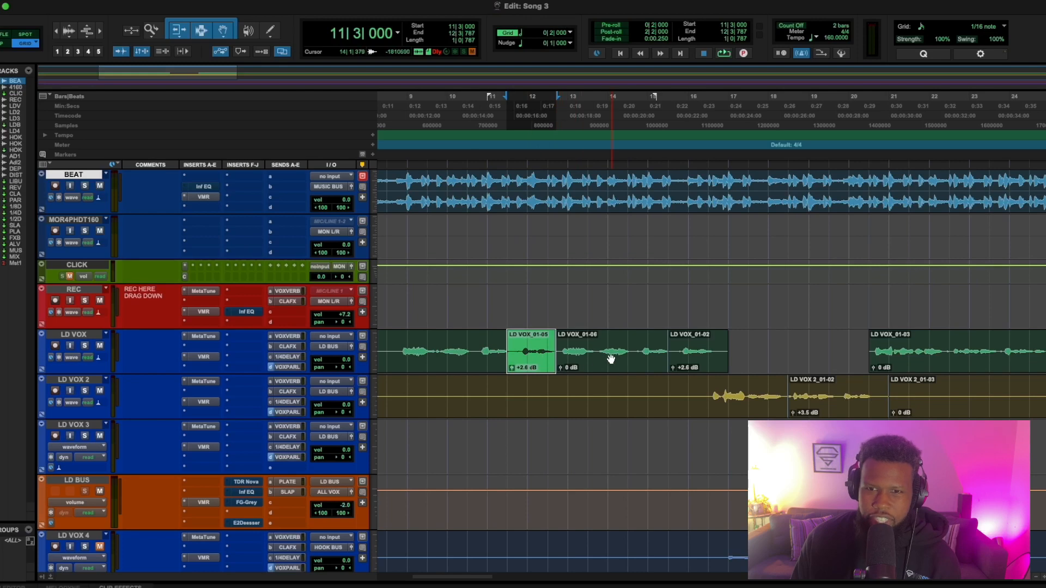
Reopen the LD BUS Virtual Mix Rack, toggle the FG-116 Vintage module and play the song from 8|3|000.
scroll(610, 358, left, 5)
click(631, 338)
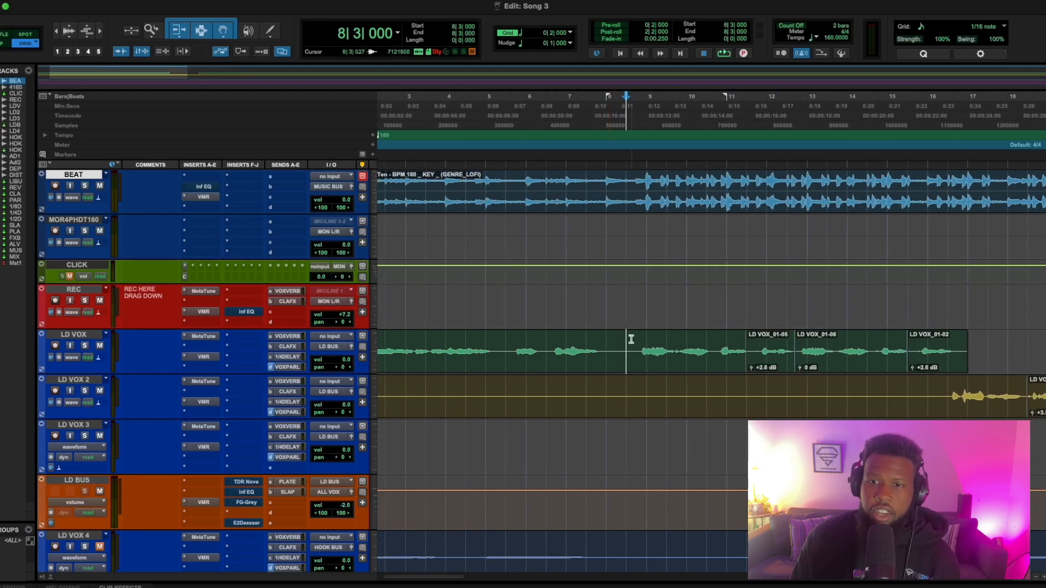
click(203, 503)
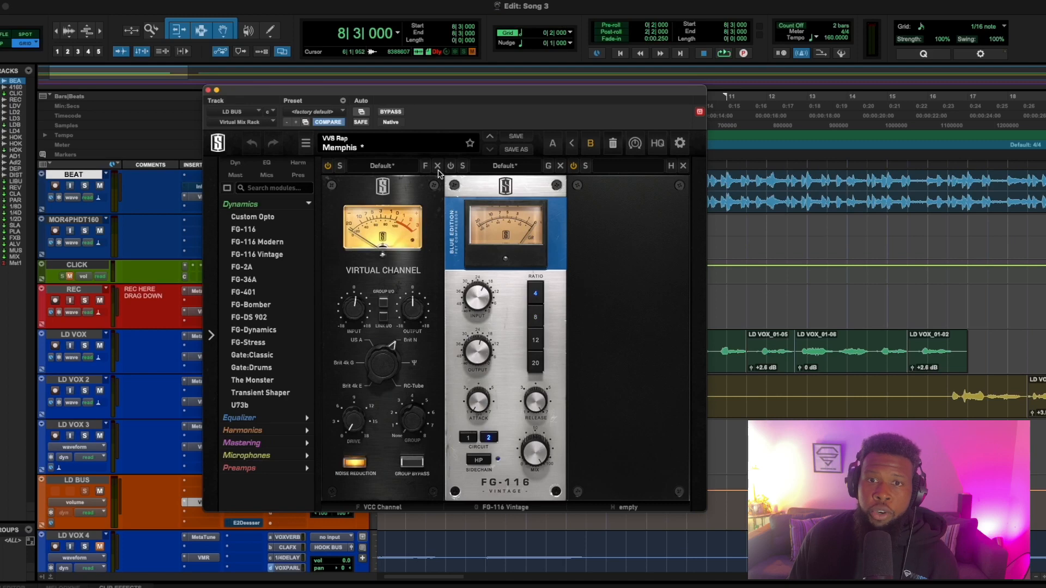
click(450, 166)
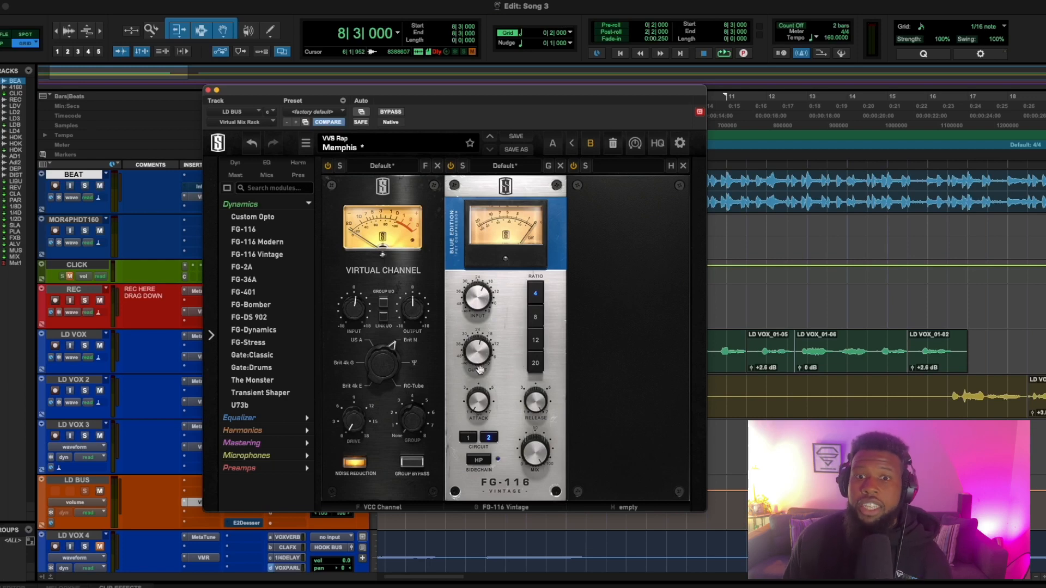
click(476, 413)
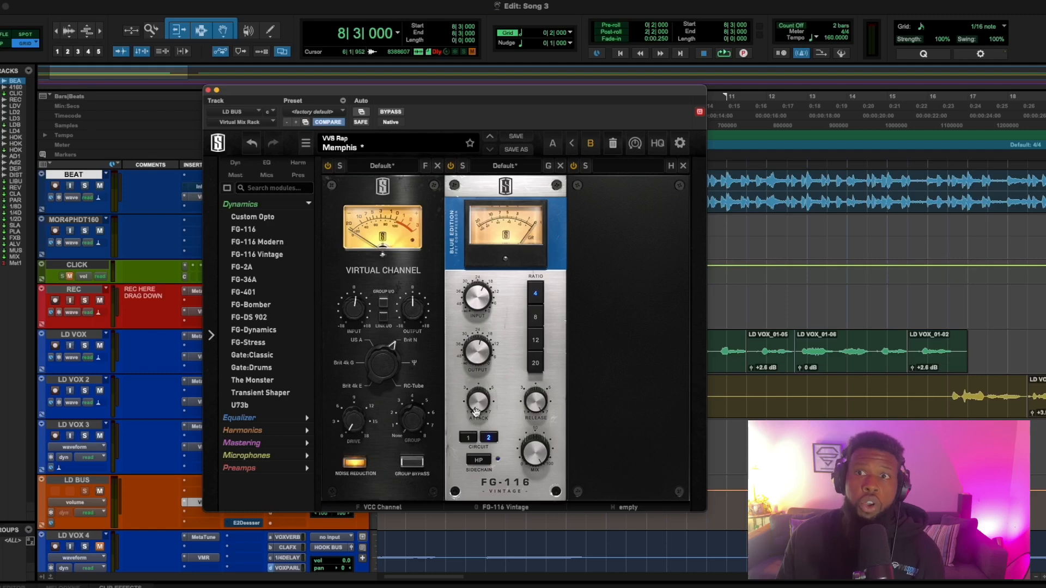
key(space)
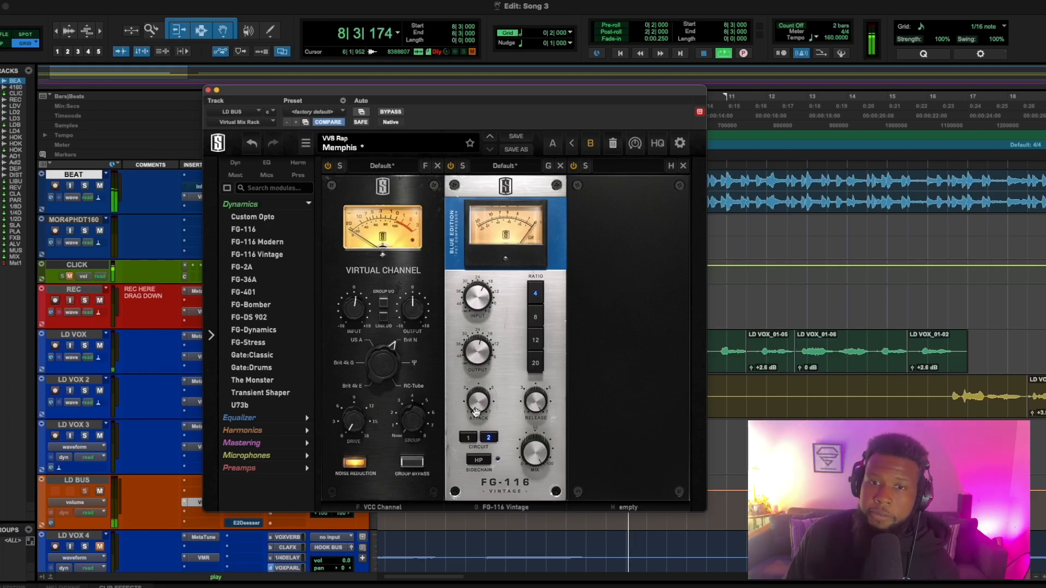
Check the FG-116 Vintage input and output during playback, and replay from 8|3|000 to examine its gain reduction.
click(483, 297)
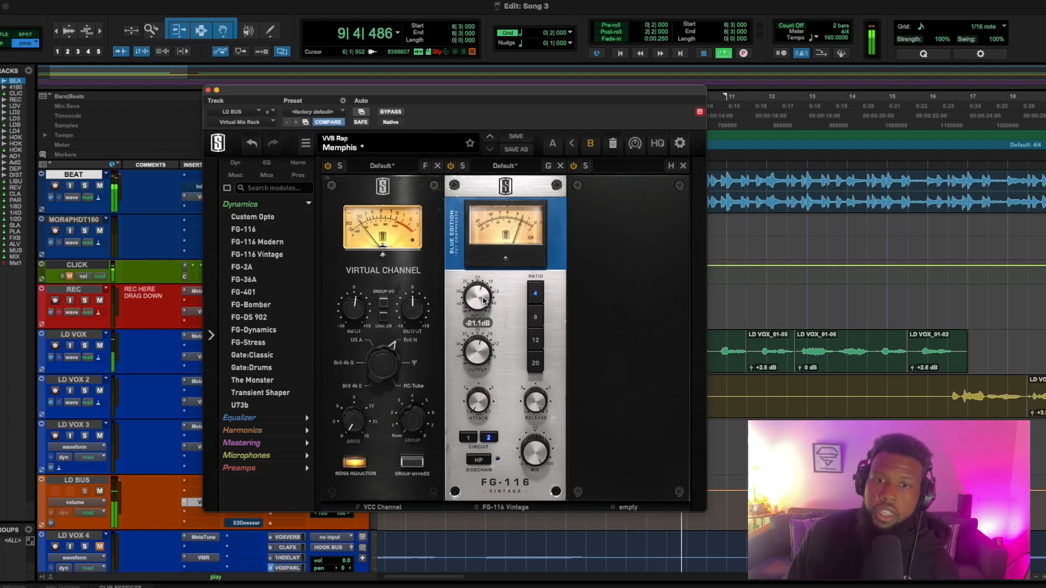
click(474, 352)
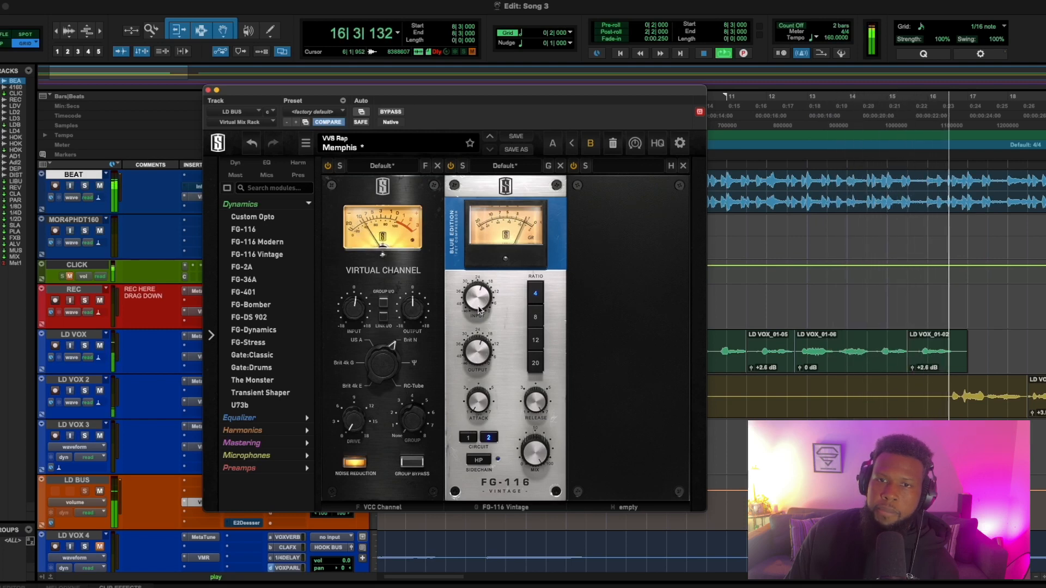
key(space)
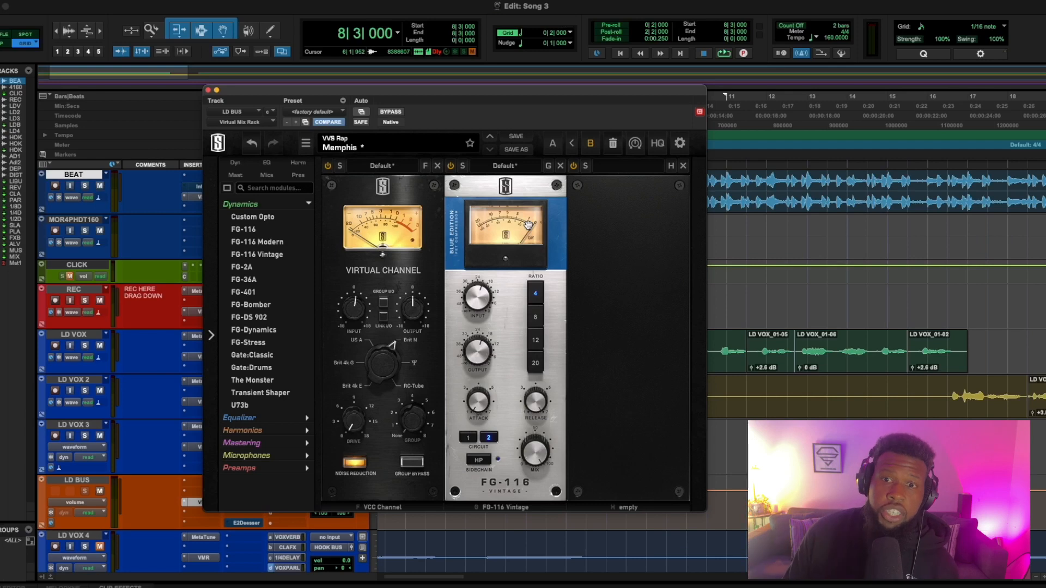
key(space)
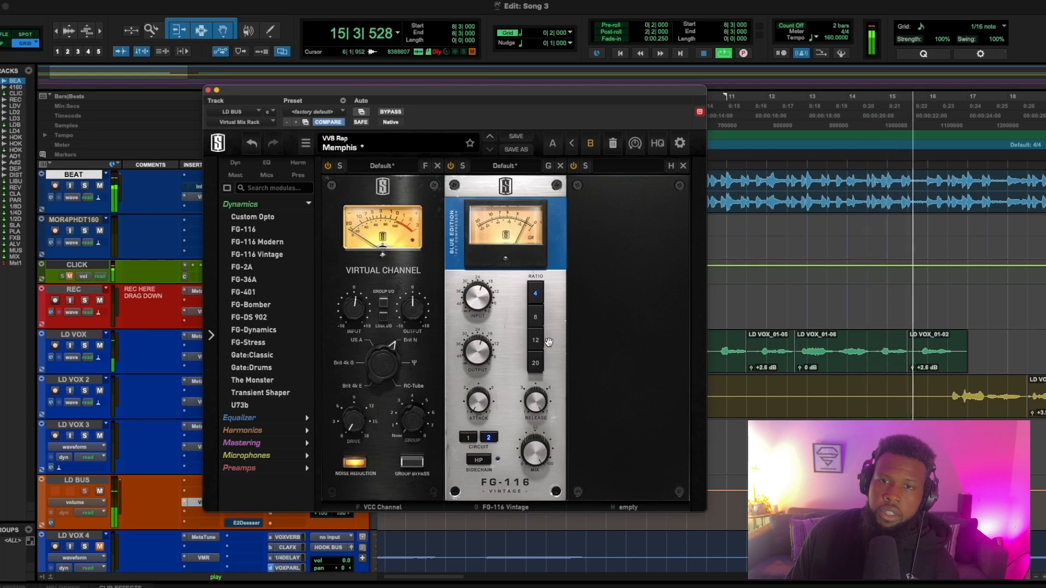
key(space)
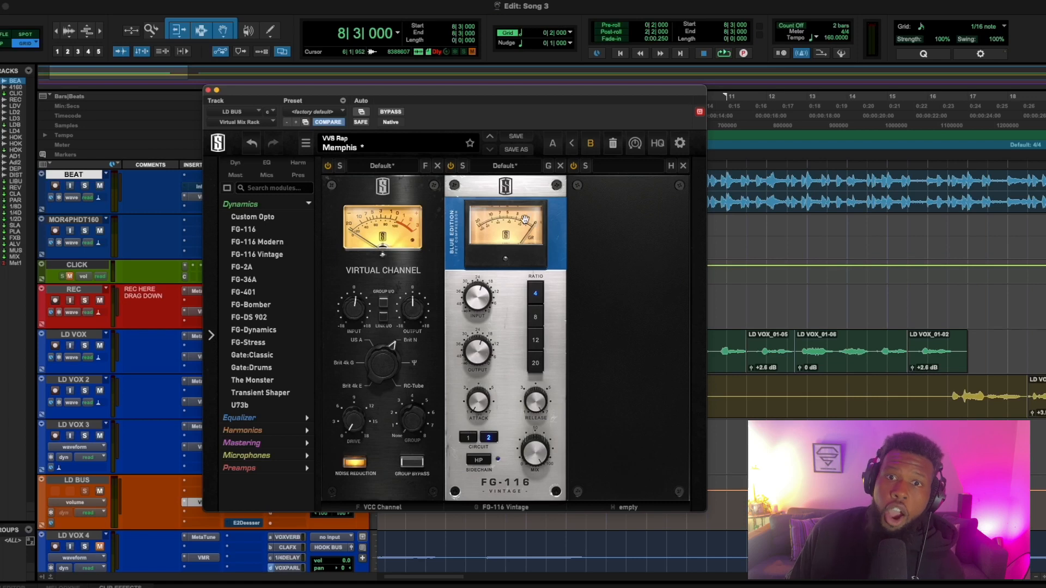
Bypass the FG-116 Vintage and insert an FG-Stress module ahead of it with release at 0.00.
click(451, 167)
drag(249, 343, 476, 181)
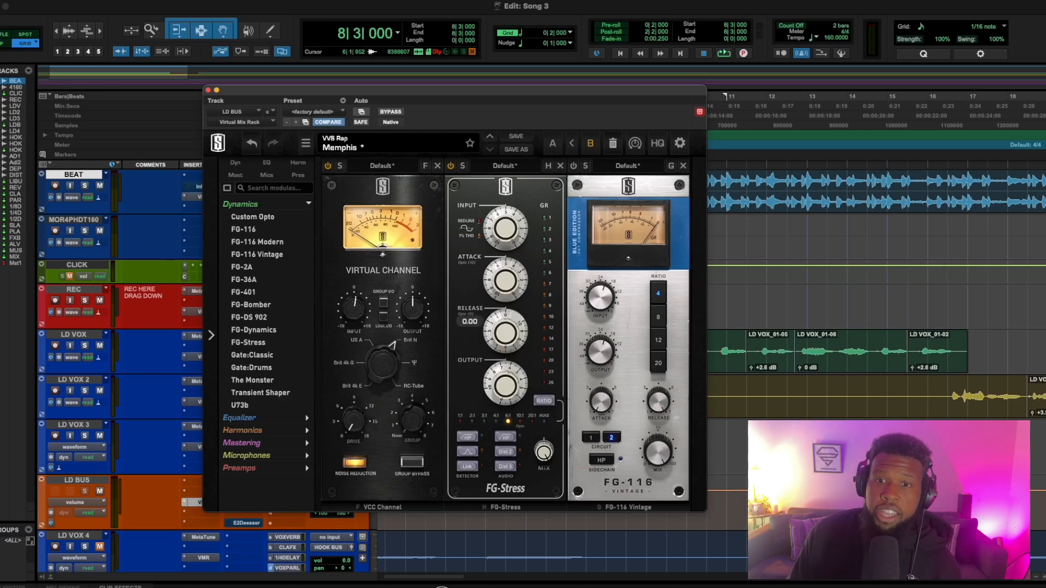
click(625, 250)
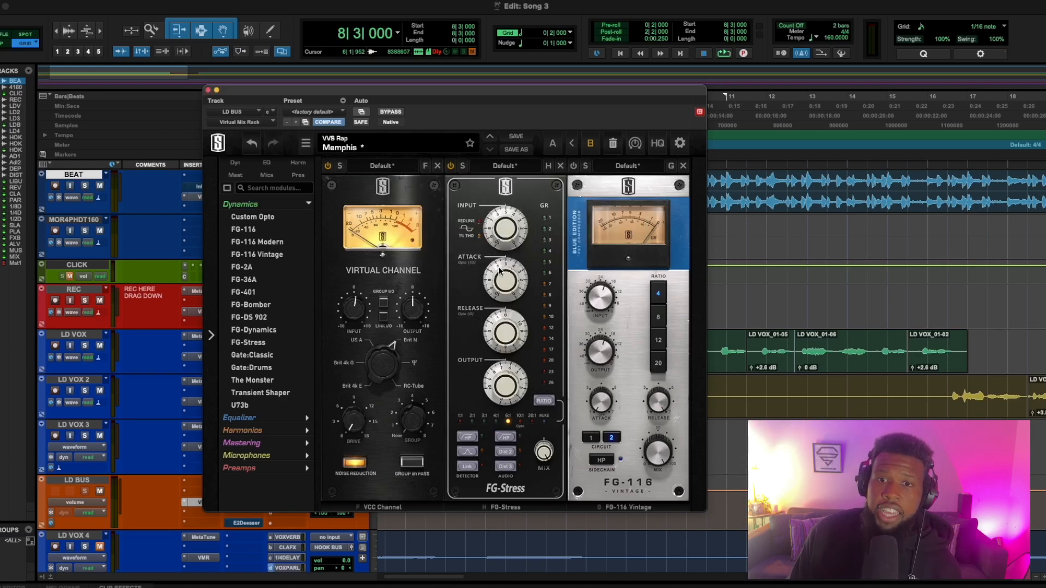
Set the FG-Stress attack to 1.00, and fine-tune its input and output while playing from 8|3|000, with output at about 6.50.
drag(500, 271, 491, 309)
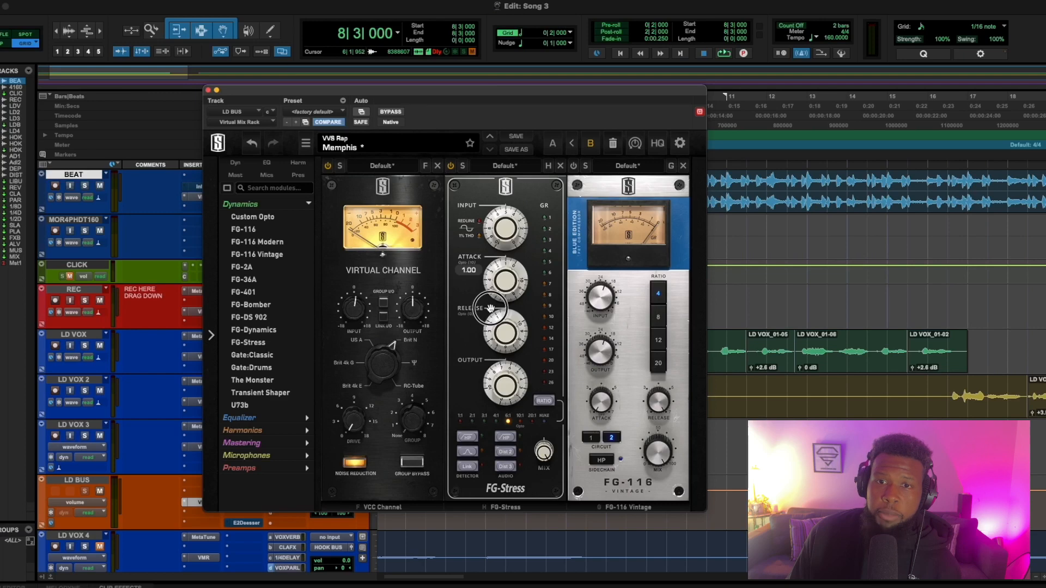
mouse_move(518, 230)
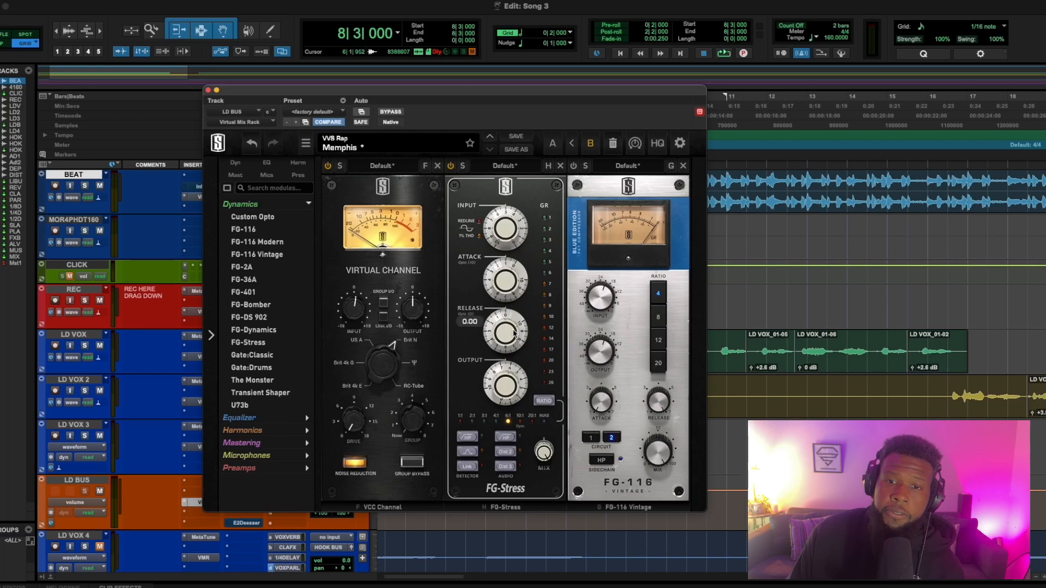
key(space)
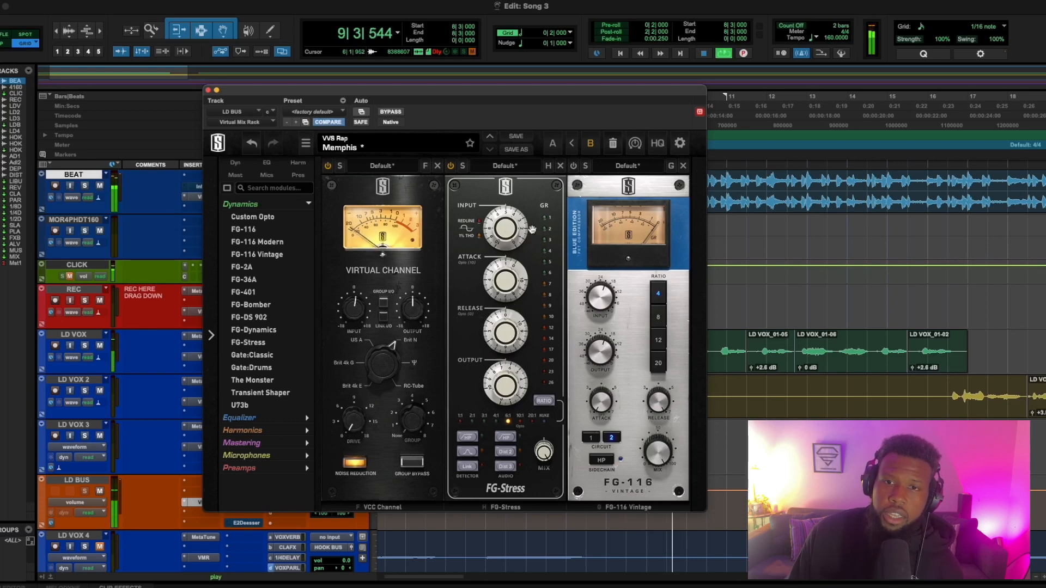
drag(504, 225, 504, 241)
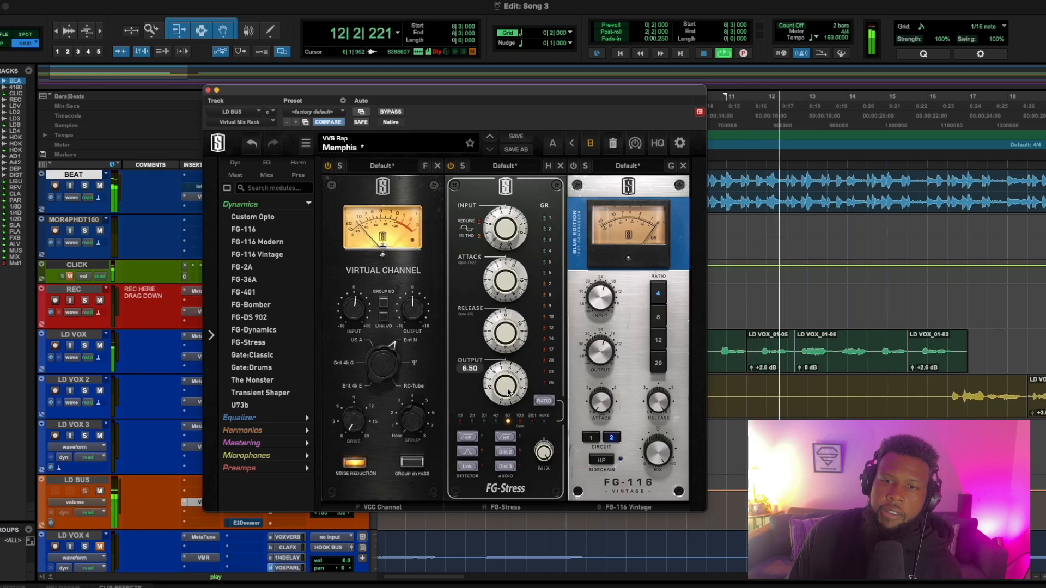
drag(507, 392, 508, 392)
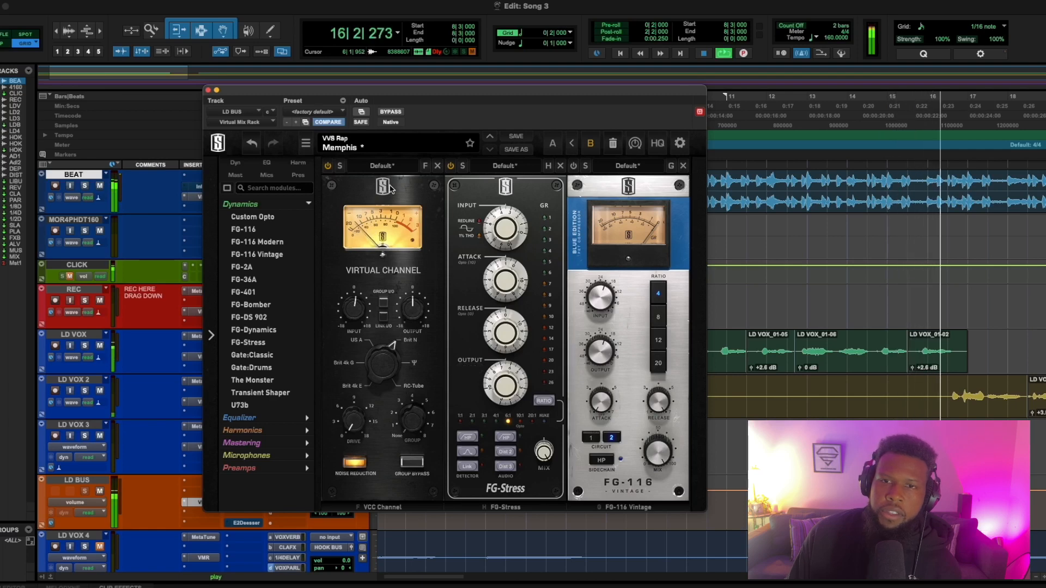
key(space)
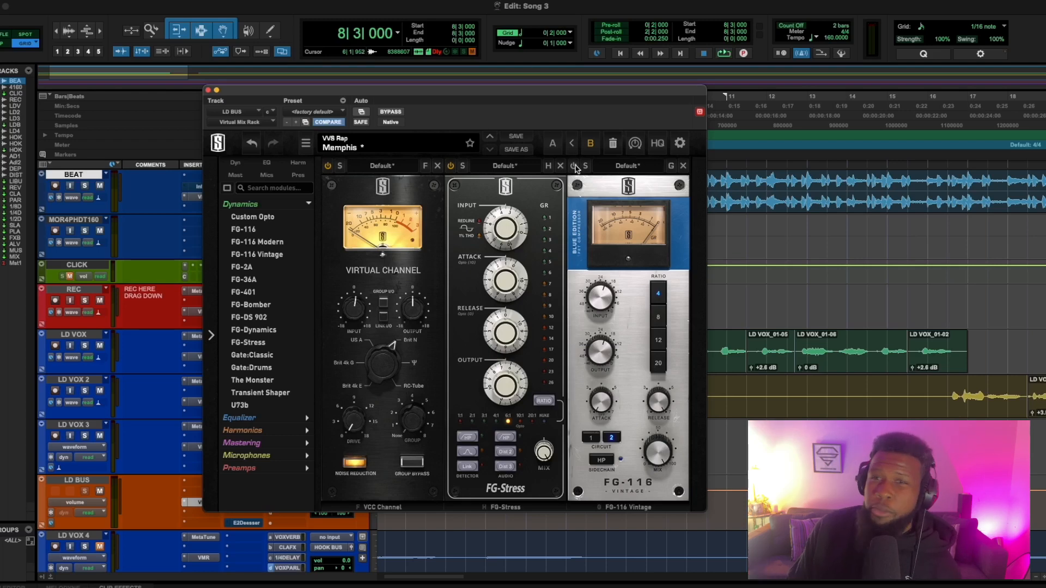
Re-enable the FG-116 Vintage and lower its input to about -25.6 dB while playing from 8|3|000.
click(575, 166)
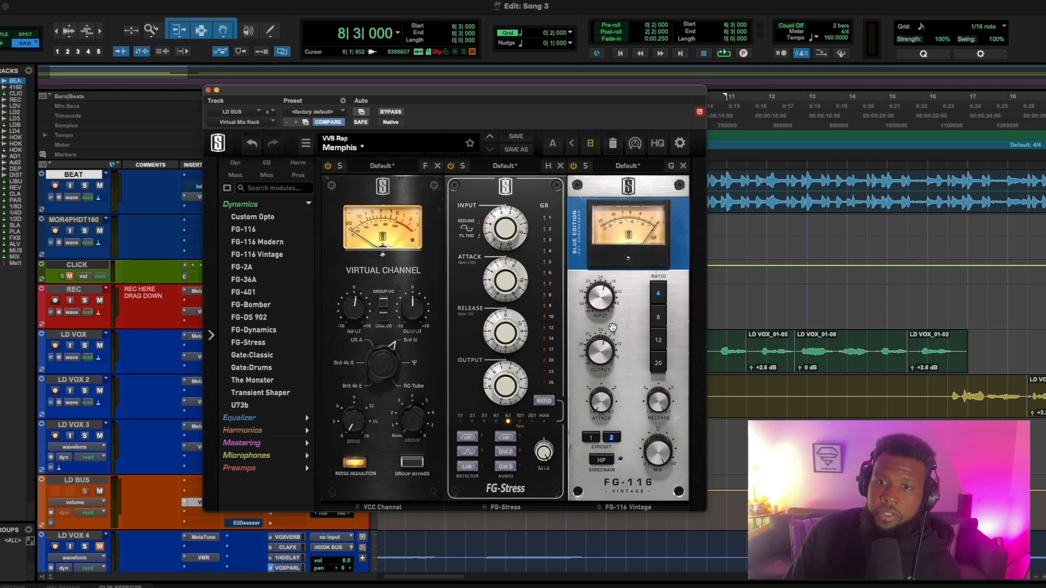
key(space)
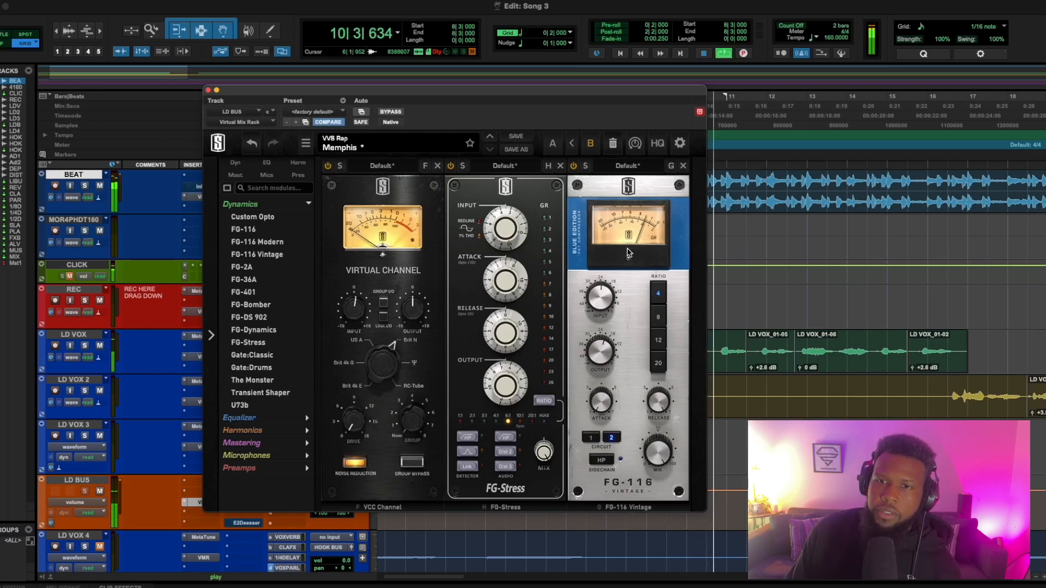
mouse_move(602, 296)
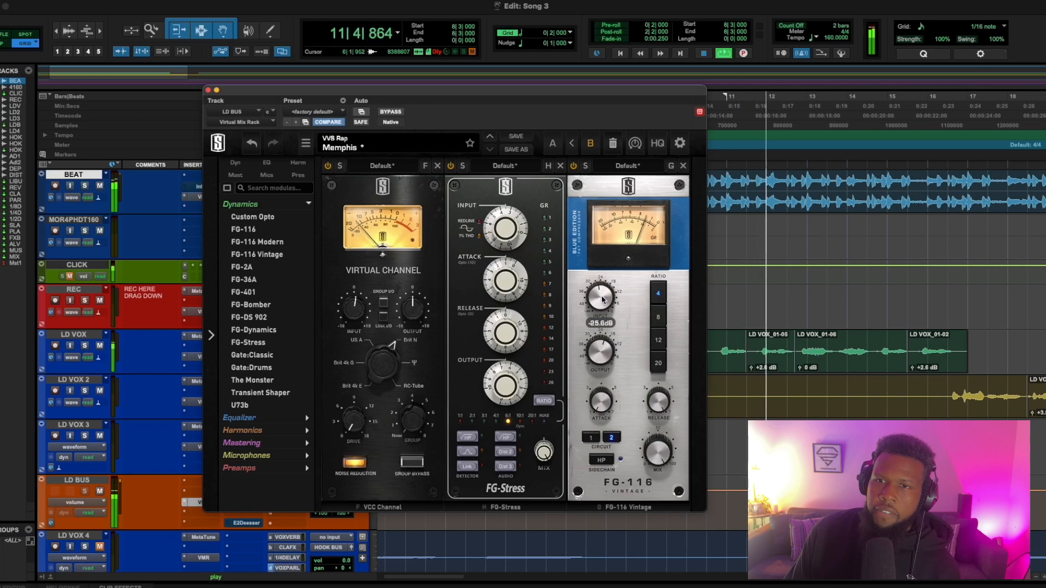
key(space)
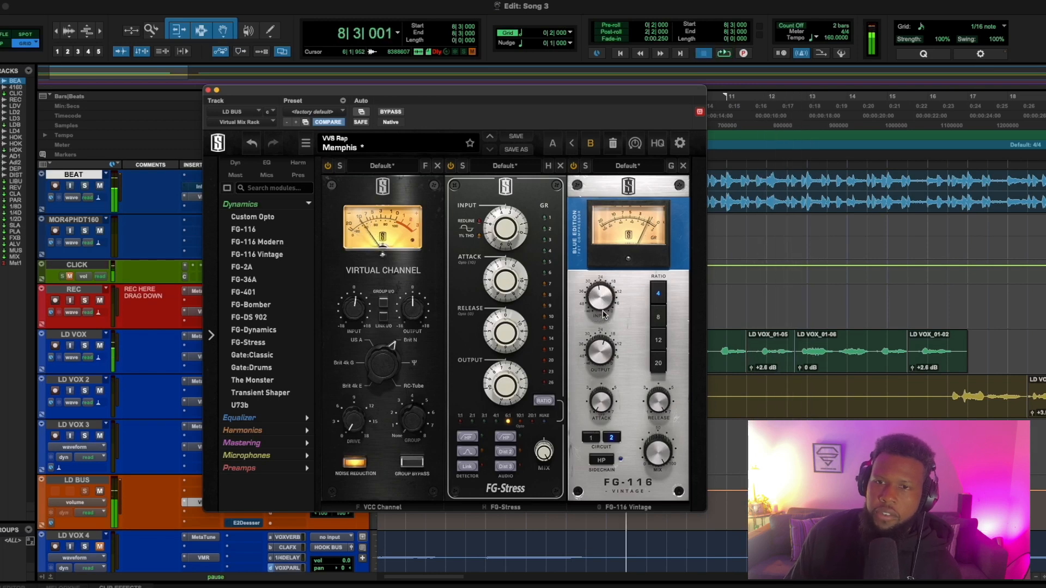
key(space)
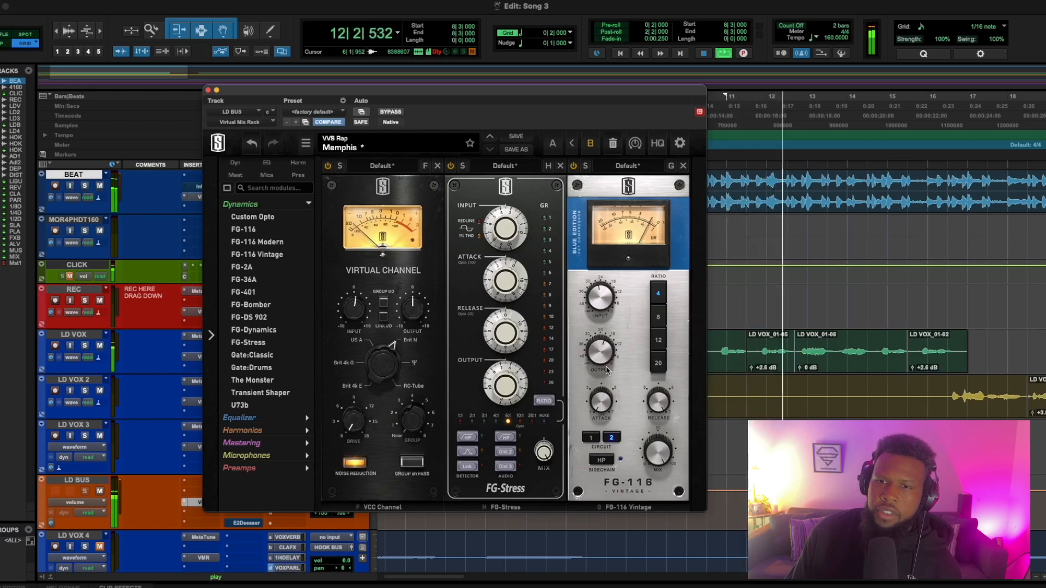
Adjust the FG-116 Vintage output, set its input to about -24.8 dB, and replay the lead vocal from 8|3|000.
mouse_move(603, 356)
drag(603, 356, 622, 428)
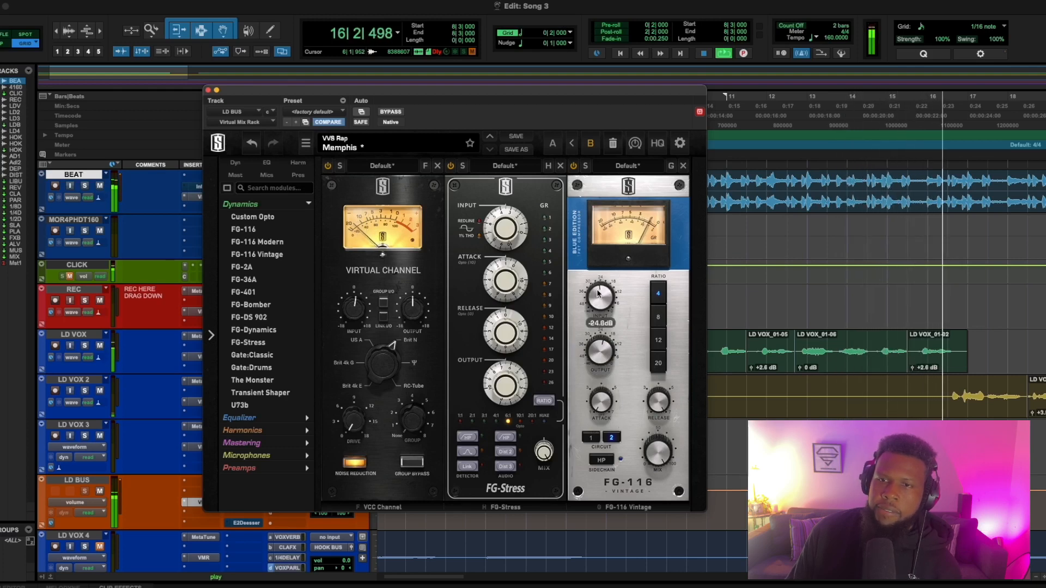
key(space)
key(space)
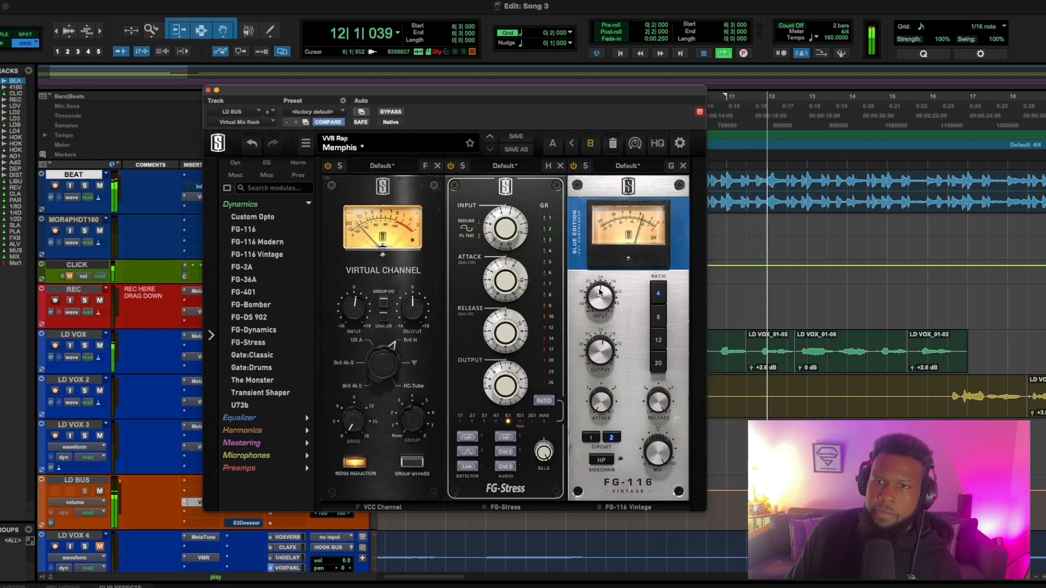
mouse_move(600, 347)
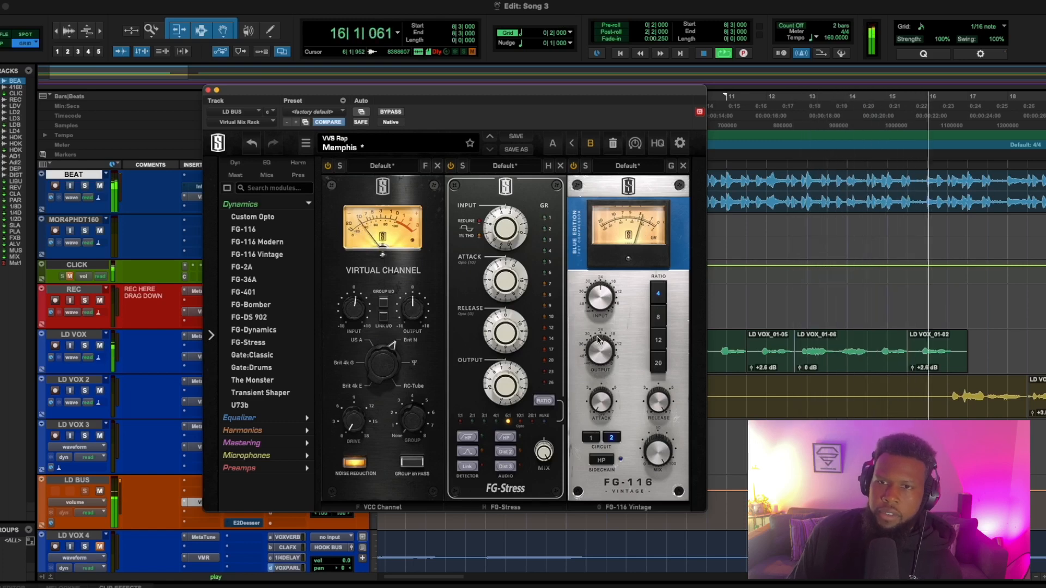
key(space)
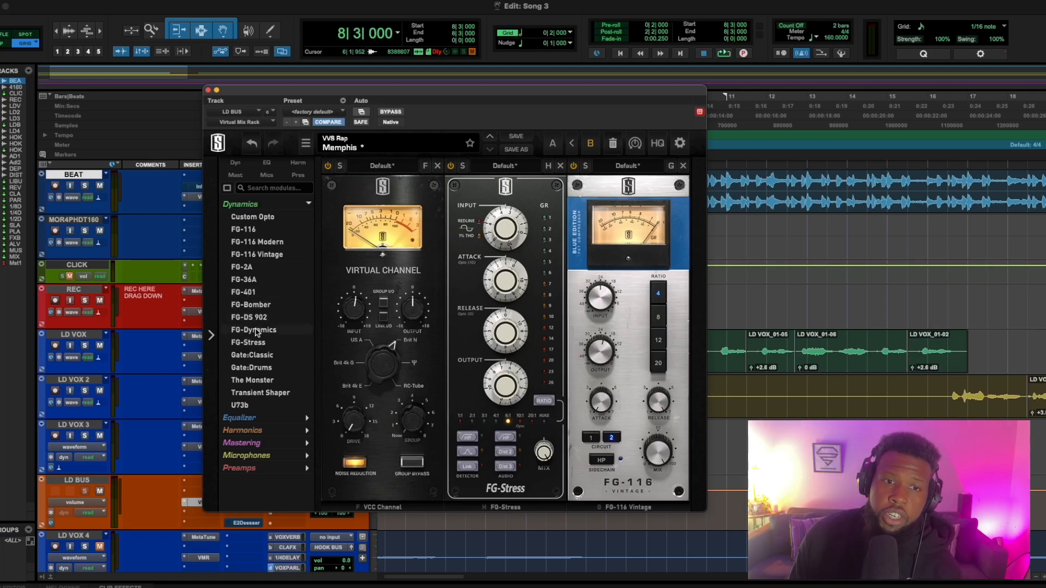
Insert FG-Dynamics after the FG-116 Vintage, and during playback shorten its compressor release slightly and fine-tune its output.
drag(299, 336, 636, 231)
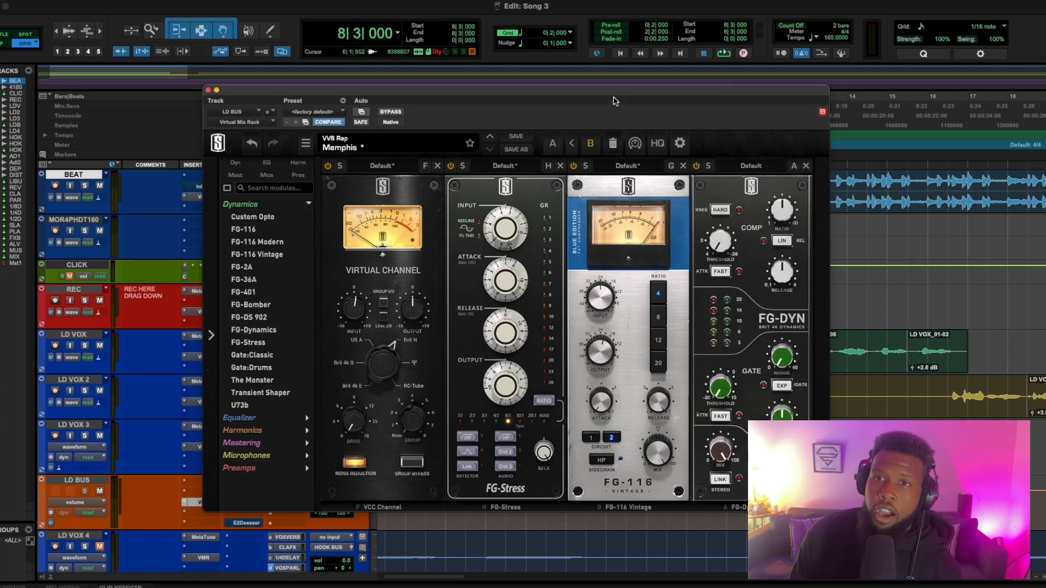
drag(615, 100, 510, 98)
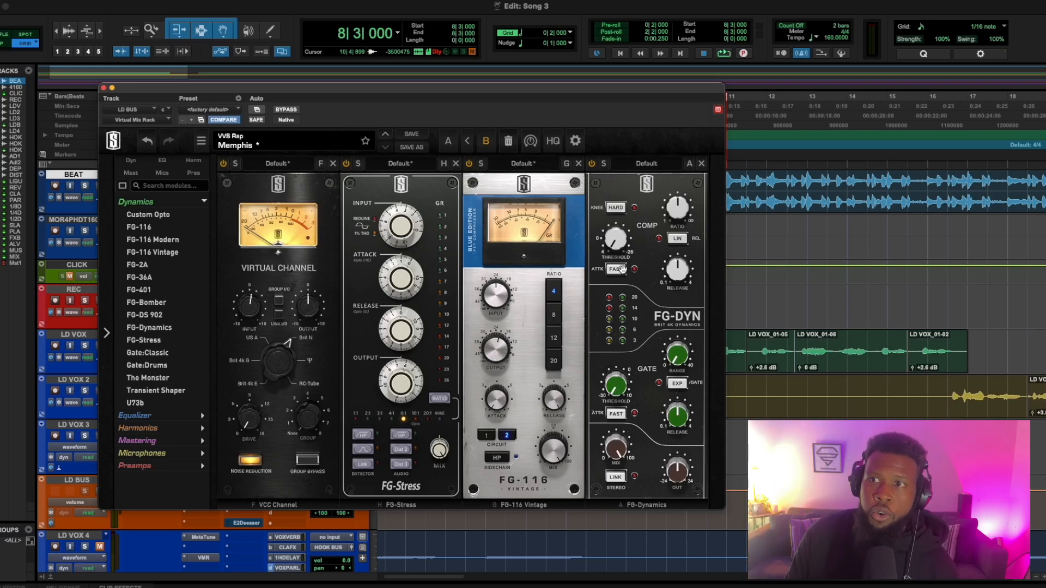
key(space)
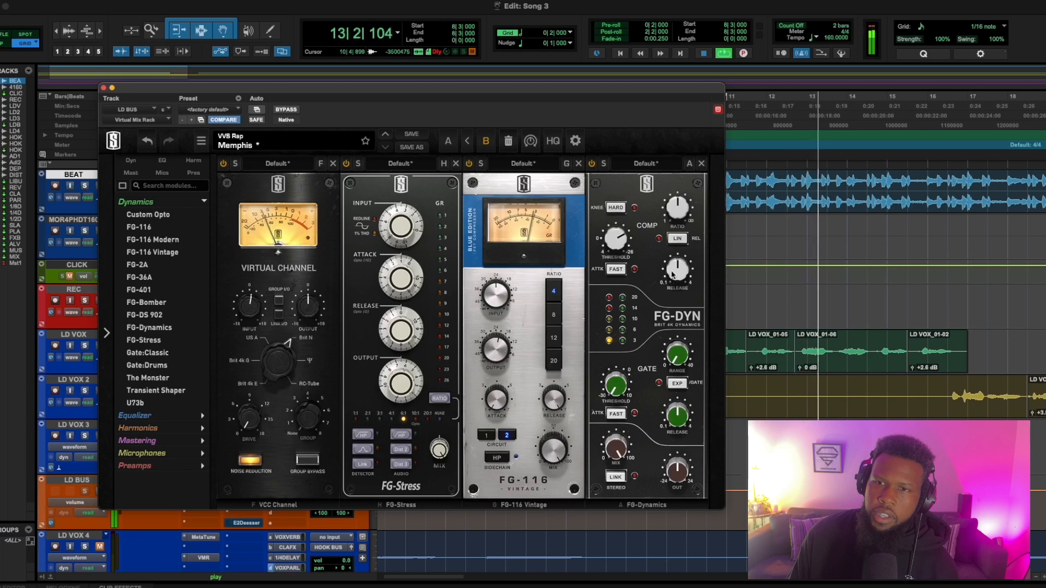
drag(675, 272, 670, 287)
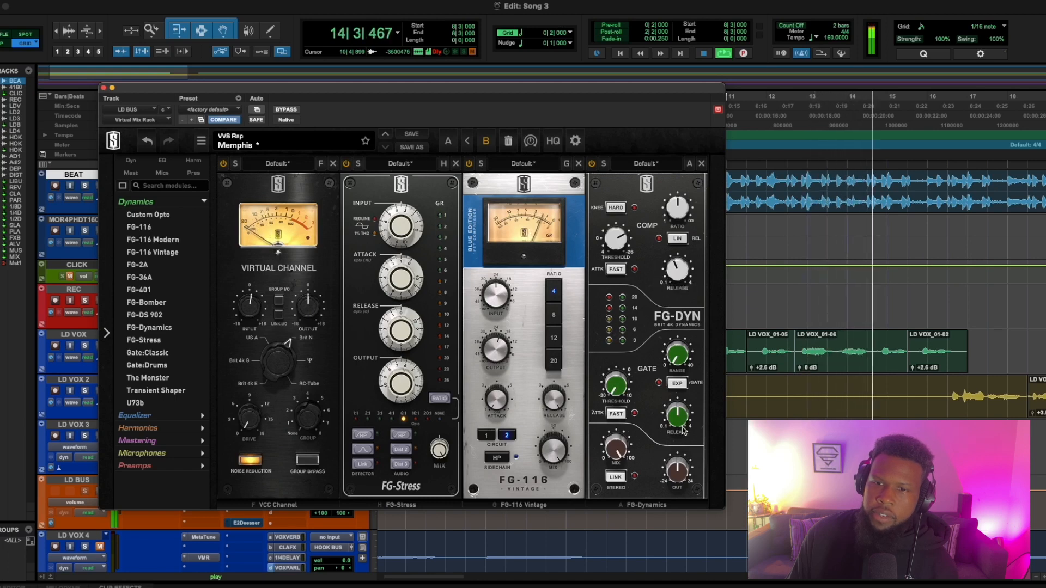
drag(680, 476, 680, 472)
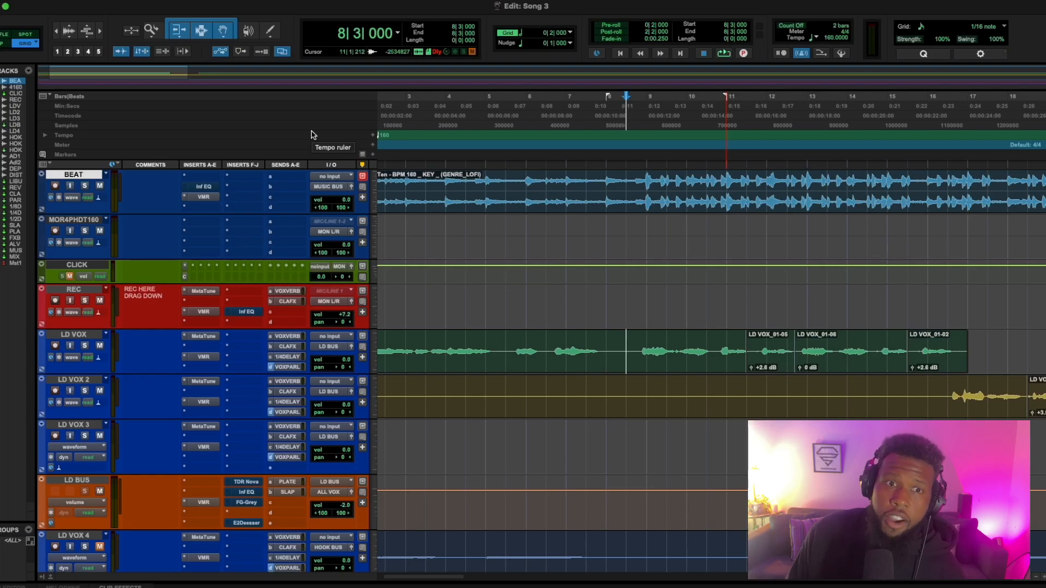
Review the bus tracks, and play the song from 8|3|000 to examine the LD VOX and LD VOX 2 clips from bar 12 onward.
scroll(211, 524, down, 15)
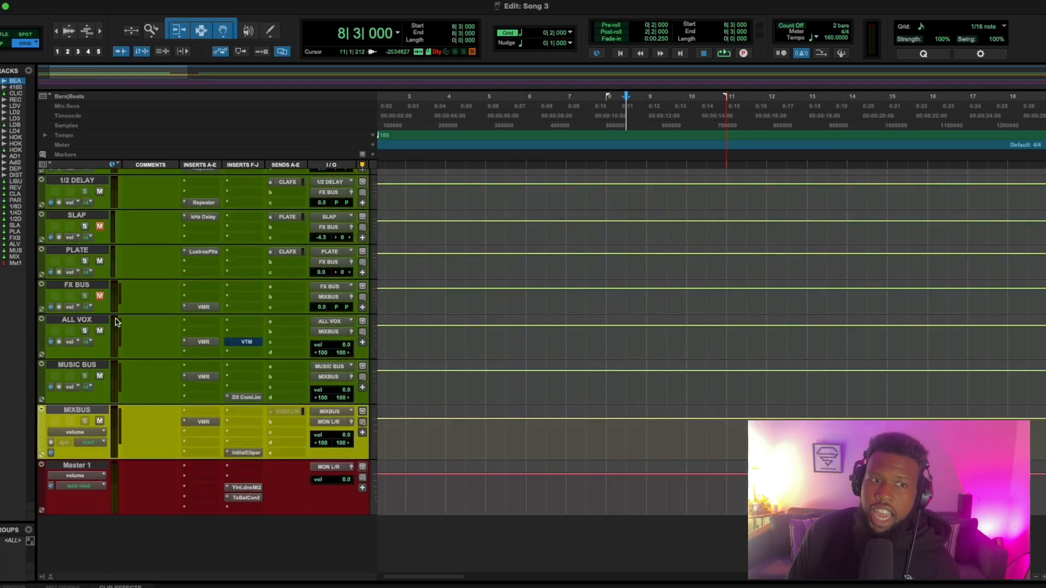
scroll(570, 392, up, 15)
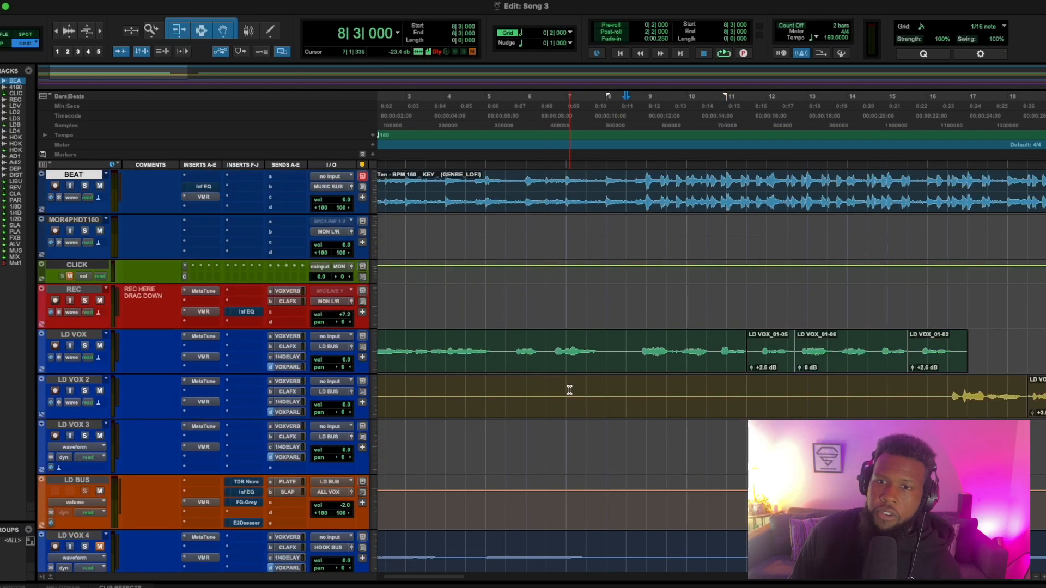
key(space)
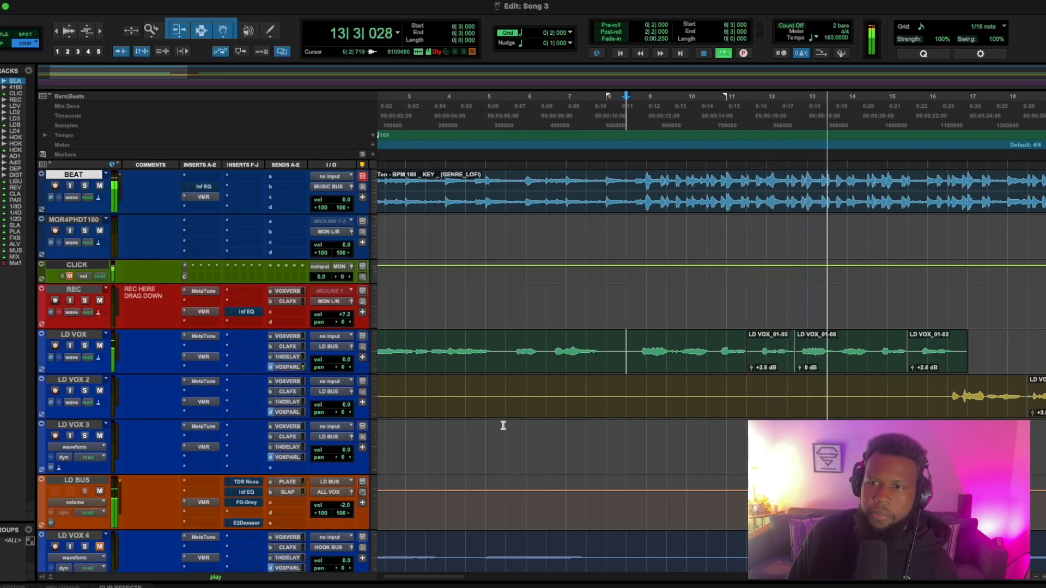
scroll(683, 433, right, 10)
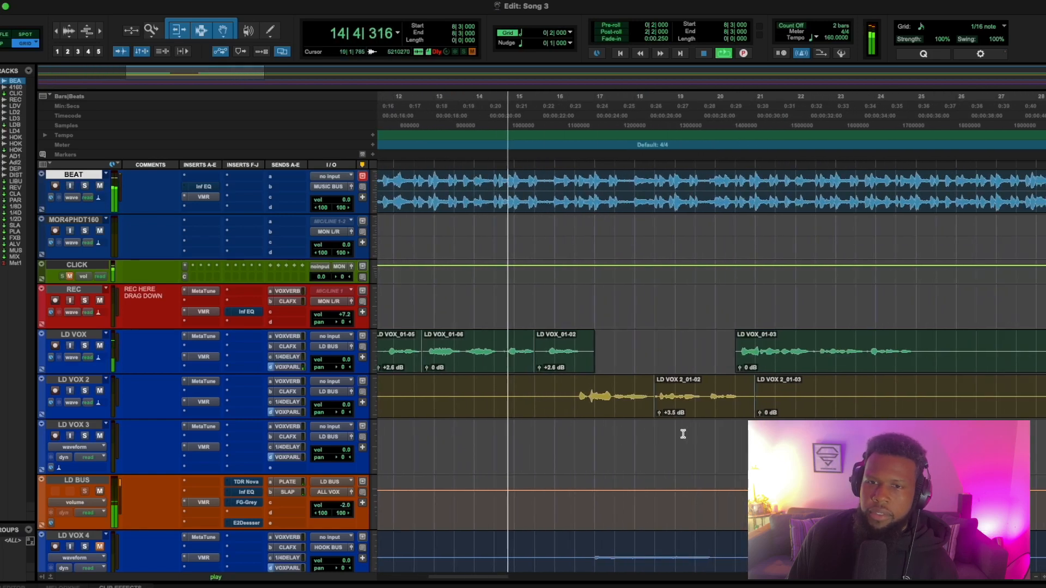